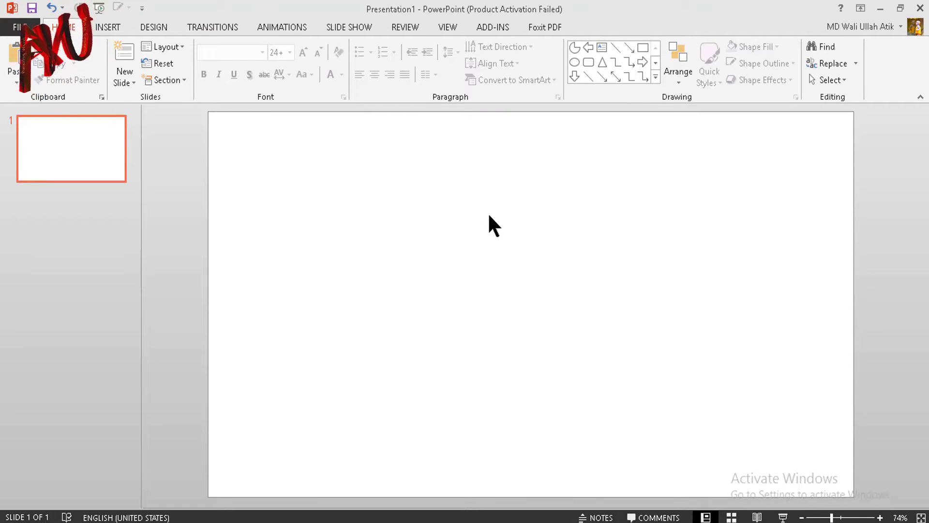
# Step: Set the slide size to A4 Paper in portrait orientation, 7.5 × 10.833 in
pyautogui.click(148, 29)
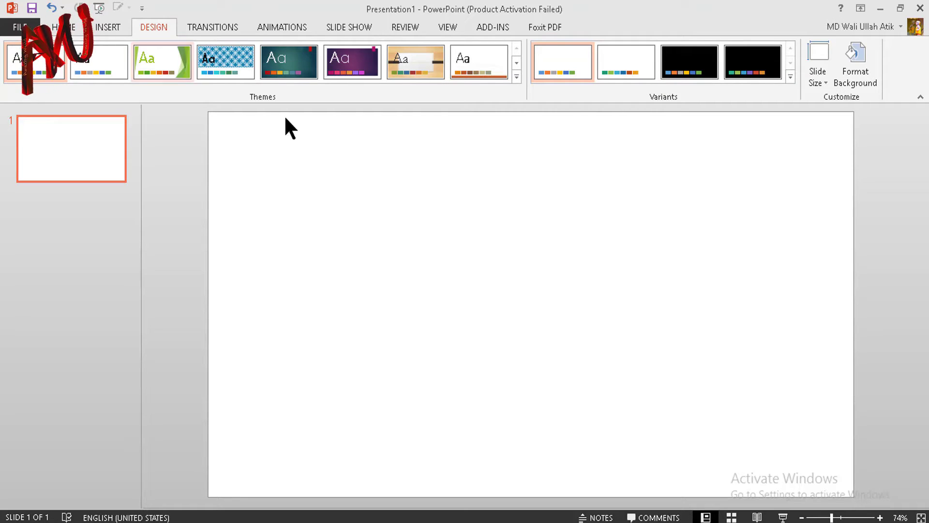
pyautogui.click(830, 80)
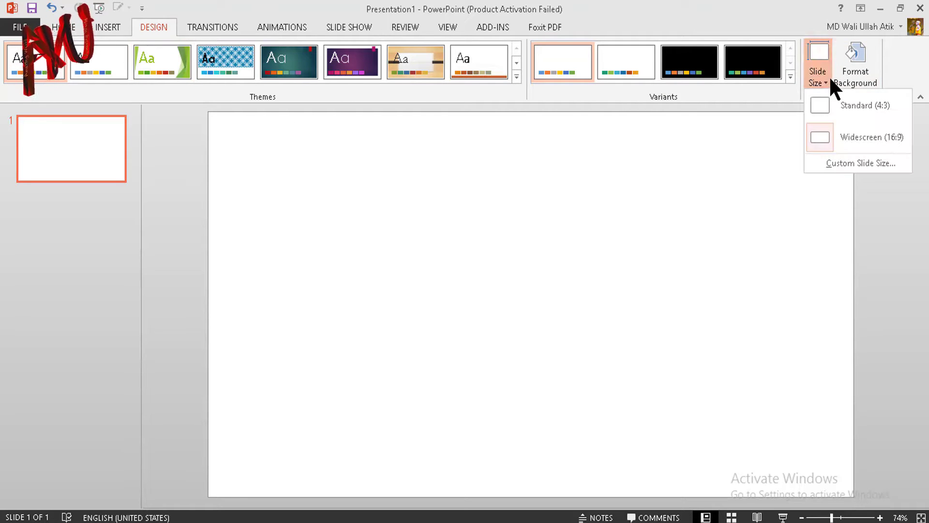
pyautogui.click(852, 158)
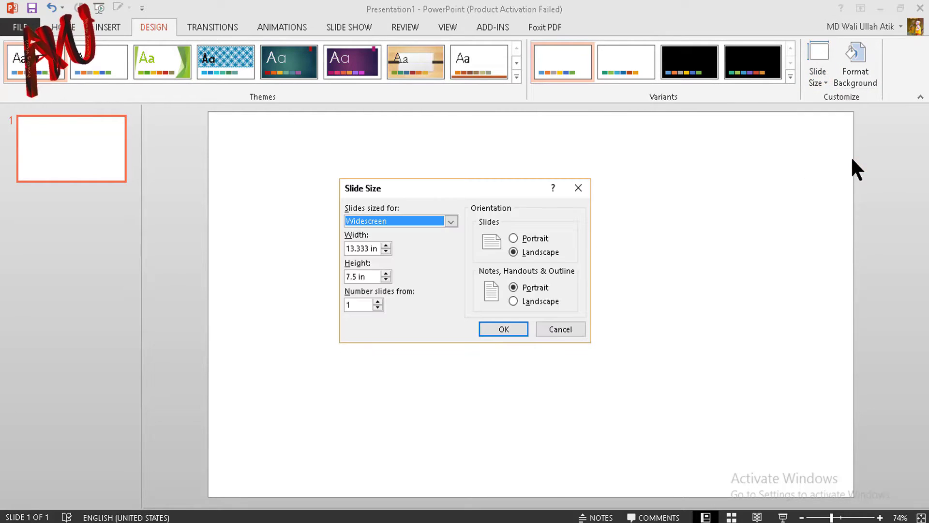
pyautogui.click(450, 221)
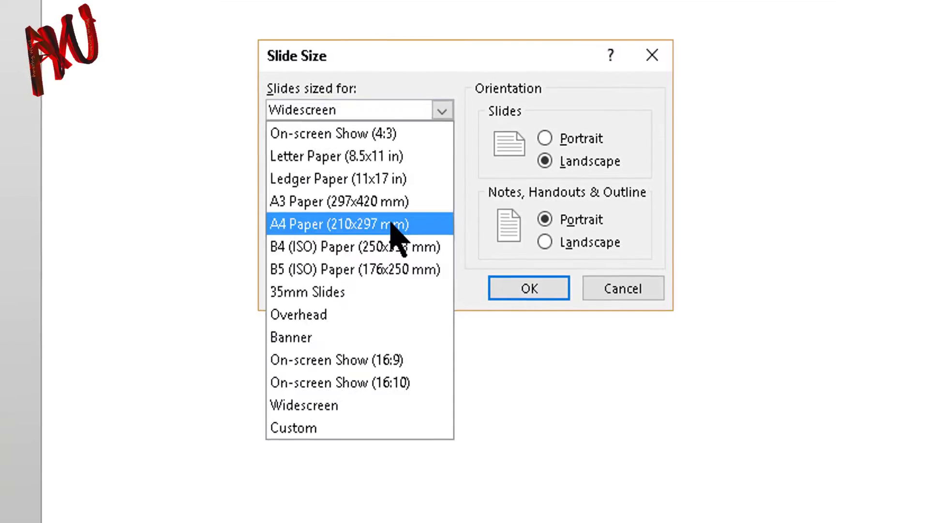
pyautogui.click(419, 289)
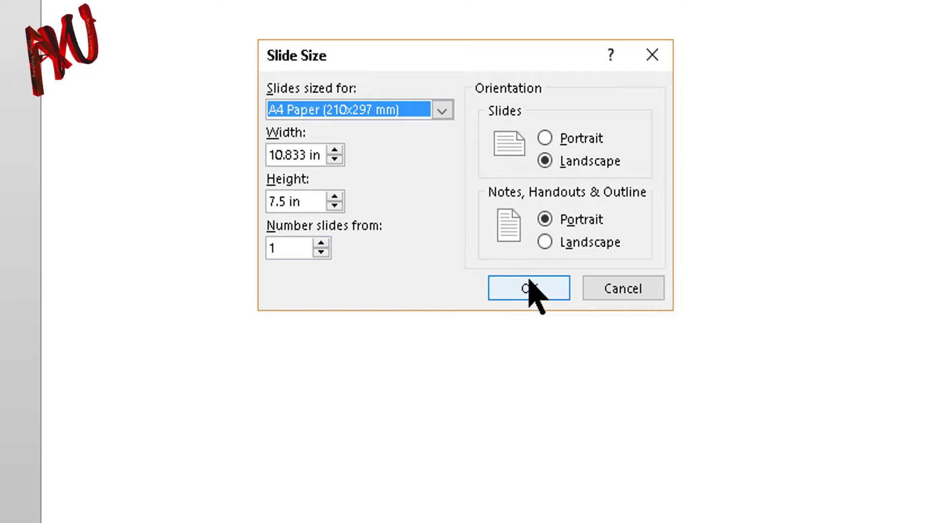
pyautogui.click(571, 144)
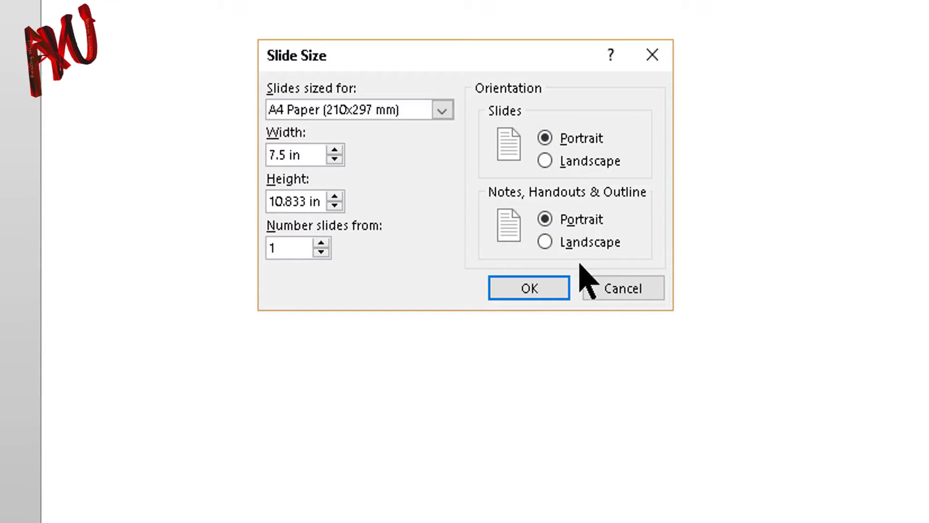
pyautogui.click(556, 287)
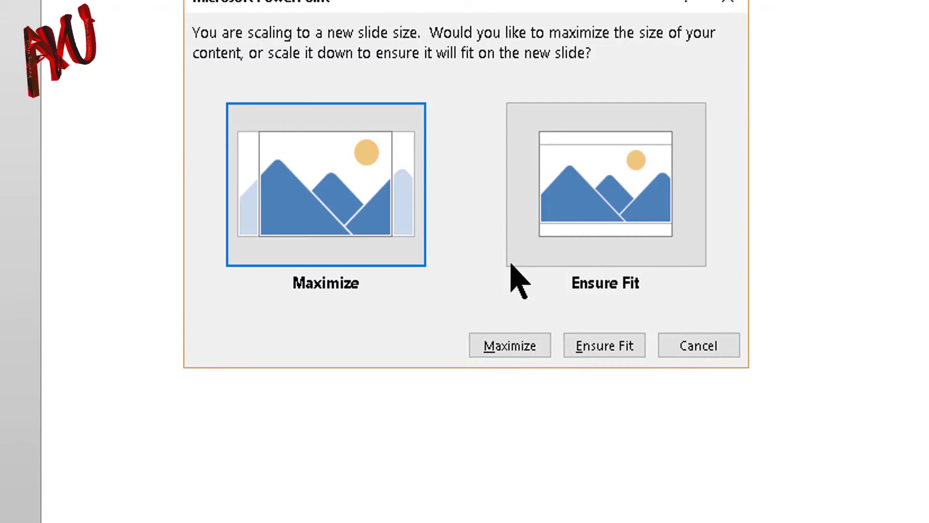
pyautogui.click(517, 346)
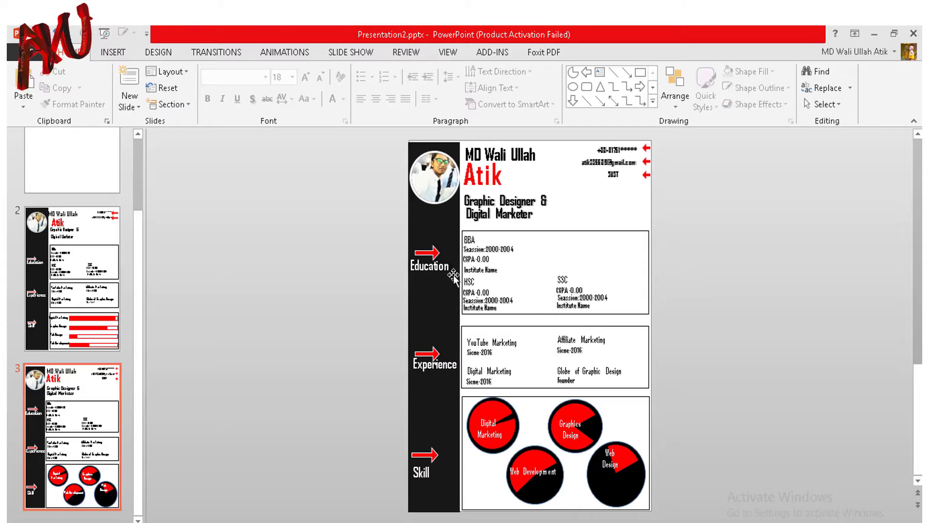
# Step: Draw a tall rectangle down the left edge of blank slide 1
pyautogui.click(77, 174)
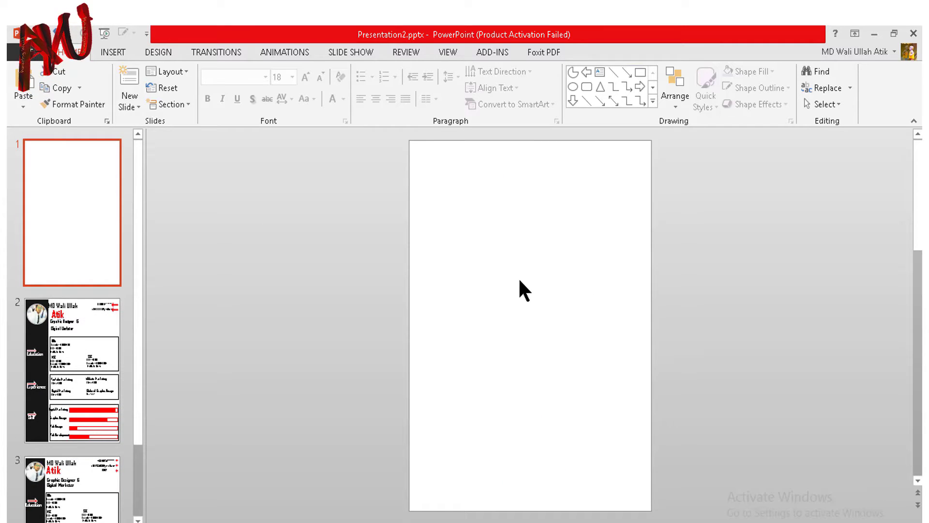
pyautogui.click(121, 53)
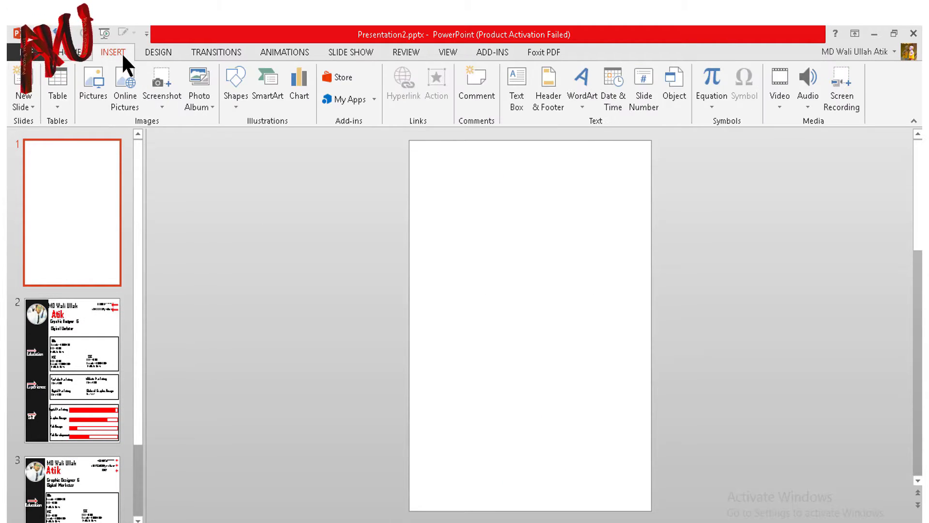
pyautogui.click(68, 52)
pyautogui.click(113, 52)
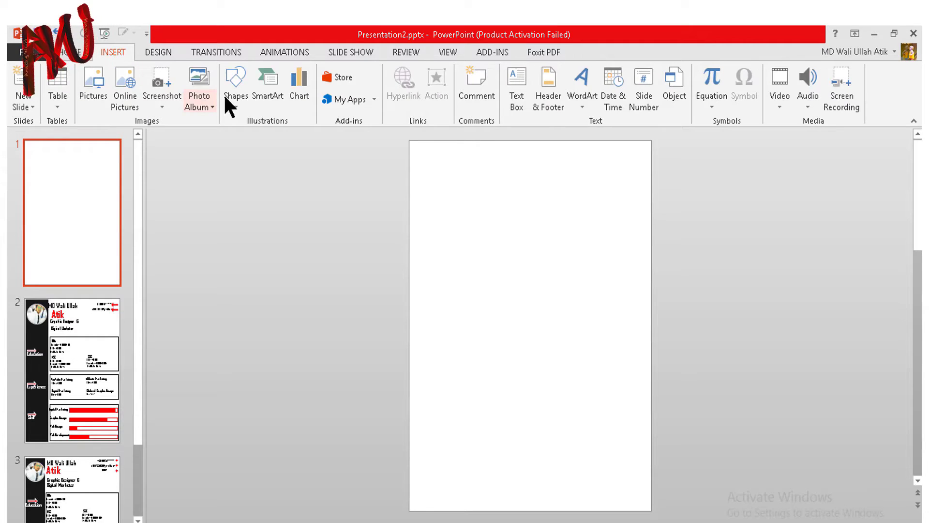
pyautogui.click(232, 107)
pyautogui.click(297, 137)
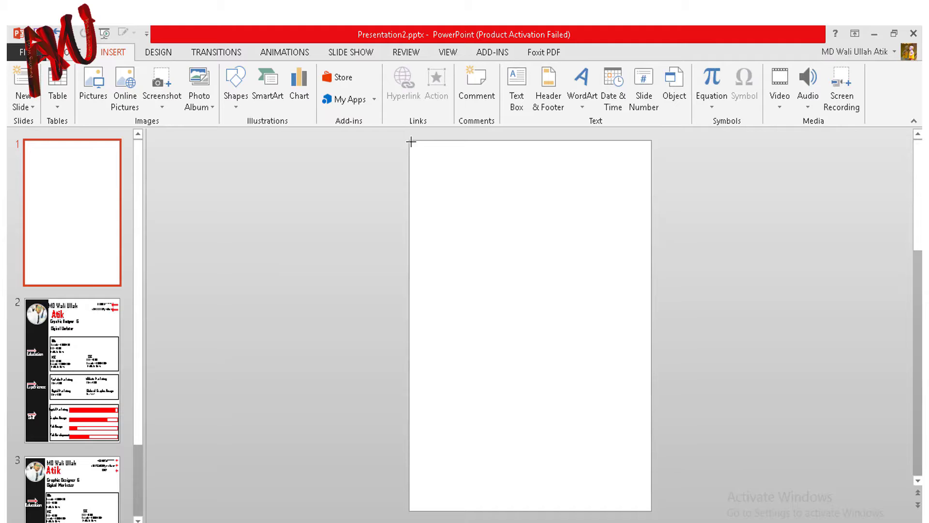
pyautogui.moveTo(410, 141)
pyautogui.mouseDown()
pyautogui.moveTo(457, 512)
pyautogui.moveTo(470, 516)
pyautogui.mouseUp()
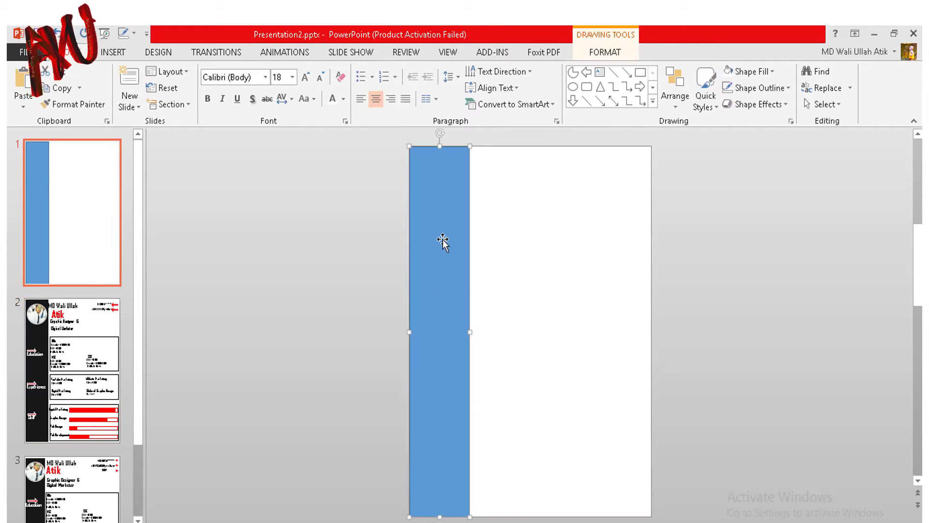
# Step: Remove the bar's outline and fill it near-black
pyautogui.click(587, 50)
pyautogui.click(344, 89)
pyautogui.click(342, 215)
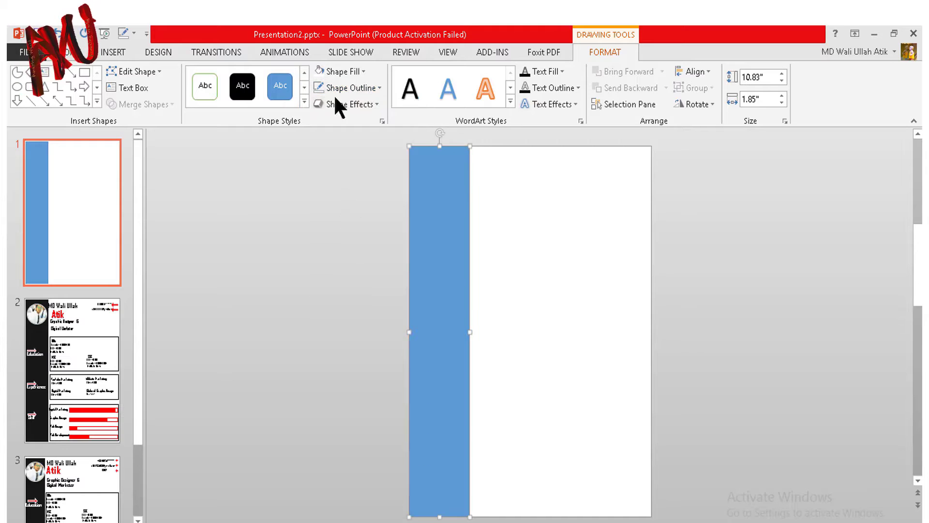
pyautogui.click(340, 71)
pyautogui.click(339, 154)
pyautogui.click(647, 331)
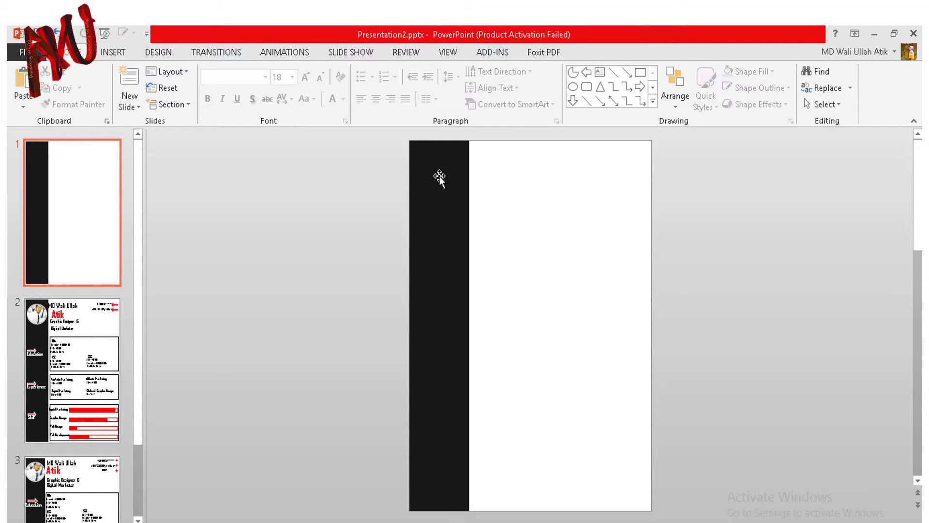
# Step: Insert the photo and shrink it onto the top of the black bar
pyautogui.click(114, 51)
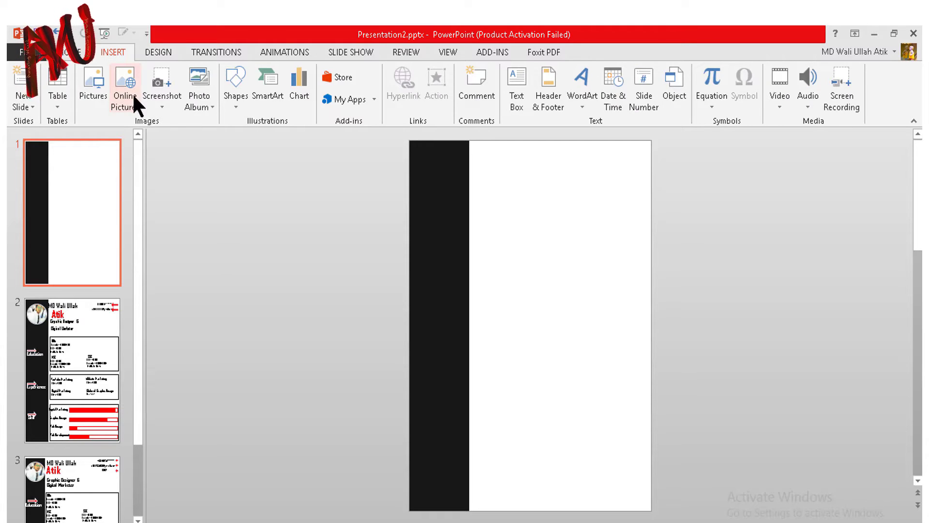
pyautogui.click(95, 83)
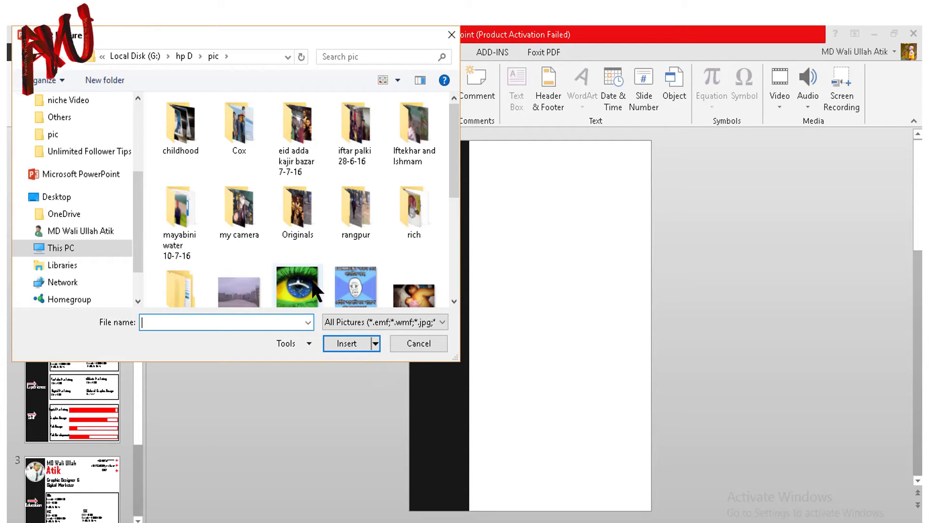
pyautogui.scroll(-2, 309, 227)
pyautogui.doubleClick(310, 228)
pyautogui.moveTo(542, 337); pyautogui.dragTo(465, 209)
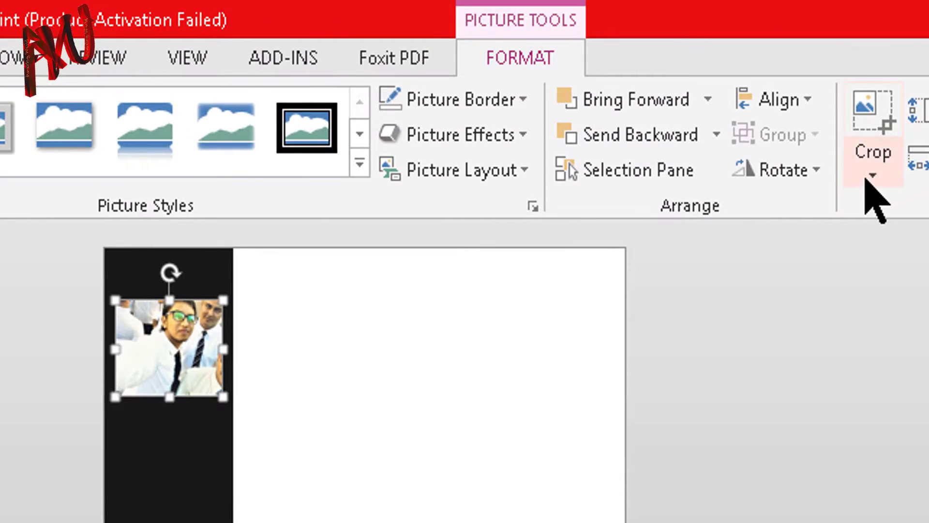
# Step: Crop the photo to an oval shape
pyautogui.click(766, 106)
pyautogui.moveTo(785, 141)
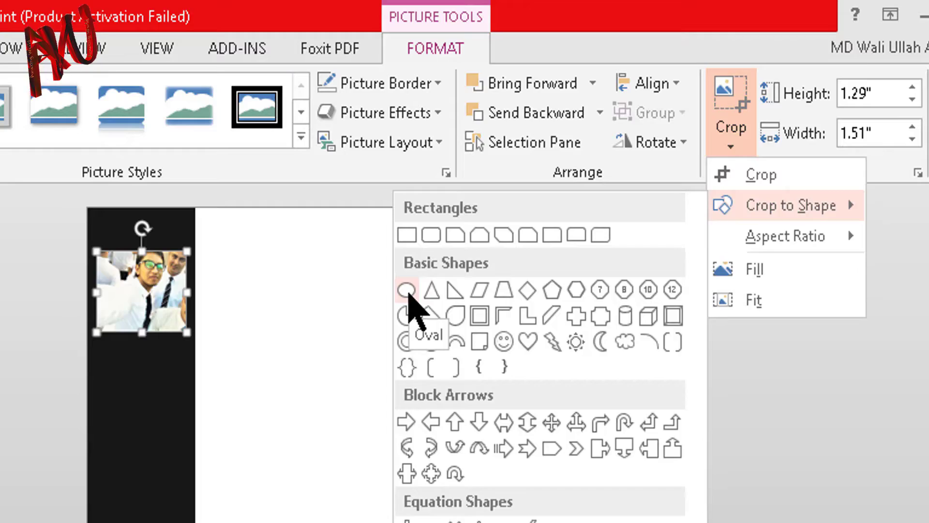
pyautogui.click(407, 293)
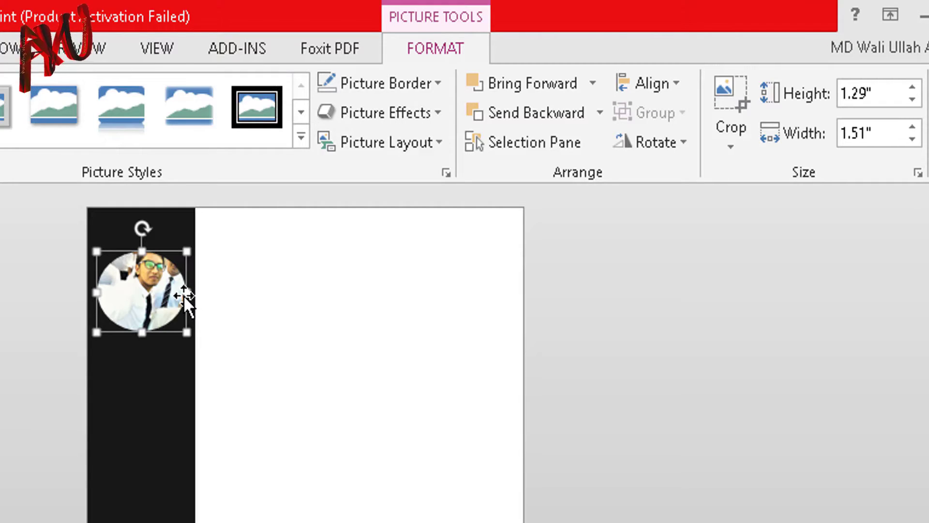
# Step: Narrow the oval photo from its side so it becomes nearly circular, about 1.4 × 1.42 in
pyautogui.moveTo(185, 294); pyautogui.dragTo(173, 294)
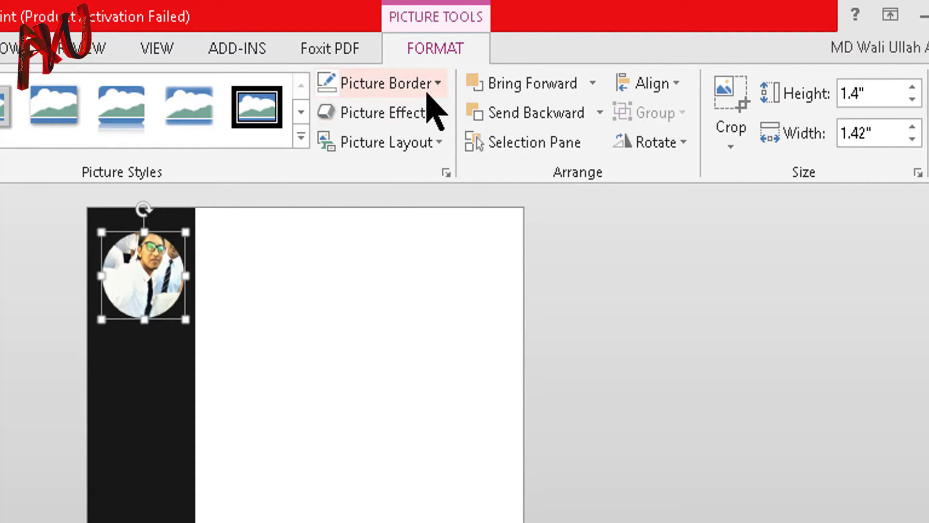
# Step: Give the round photo a white picture border with 1 pt weight
pyautogui.click(426, 88)
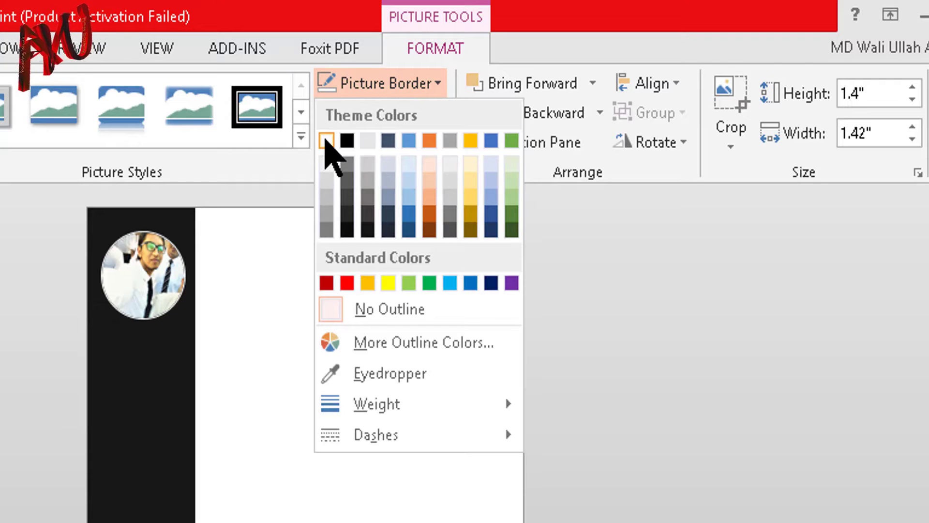
pyautogui.click(327, 140)
pyautogui.click(378, 91)
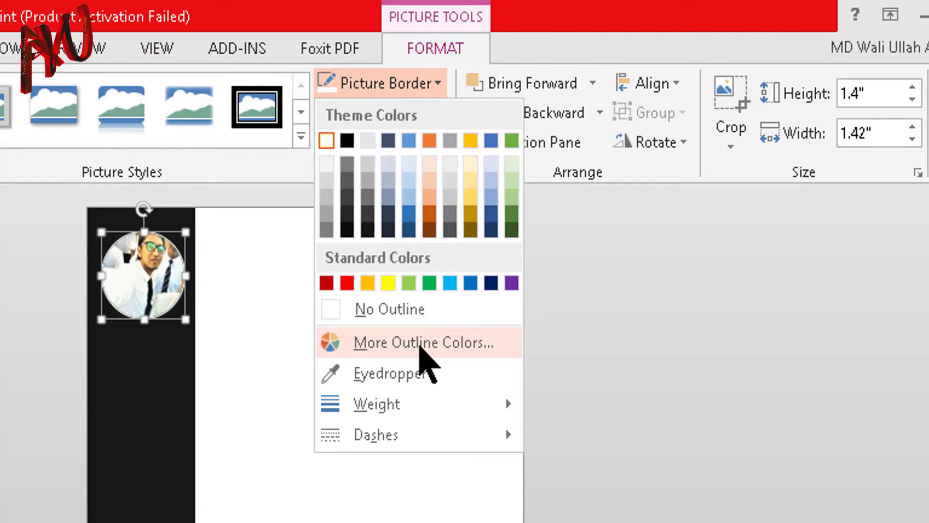
pyautogui.moveTo(377, 404)
pyautogui.click(596, 446)
pyautogui.click(414, 332)
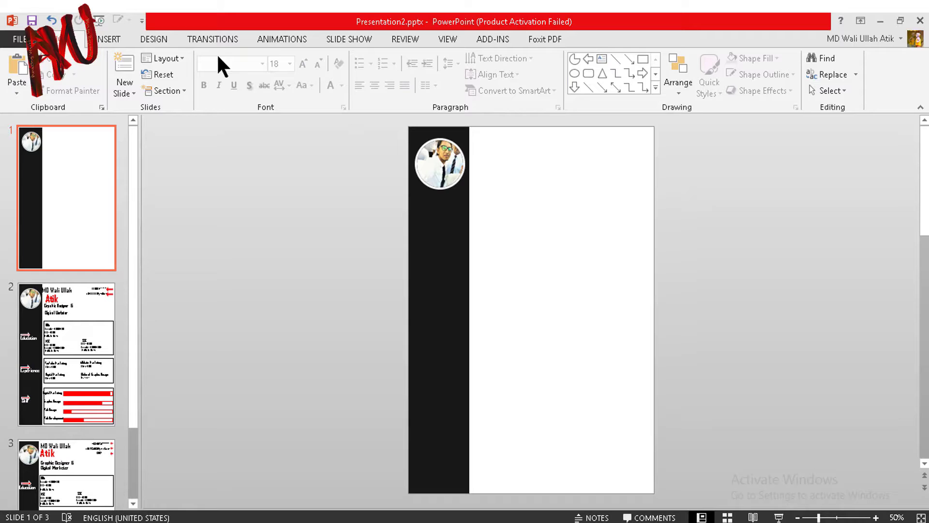
# Step: Insert a plain black WordArt box beside the photo and type the person's full name
pyautogui.click(110, 38)
pyautogui.click(583, 73)
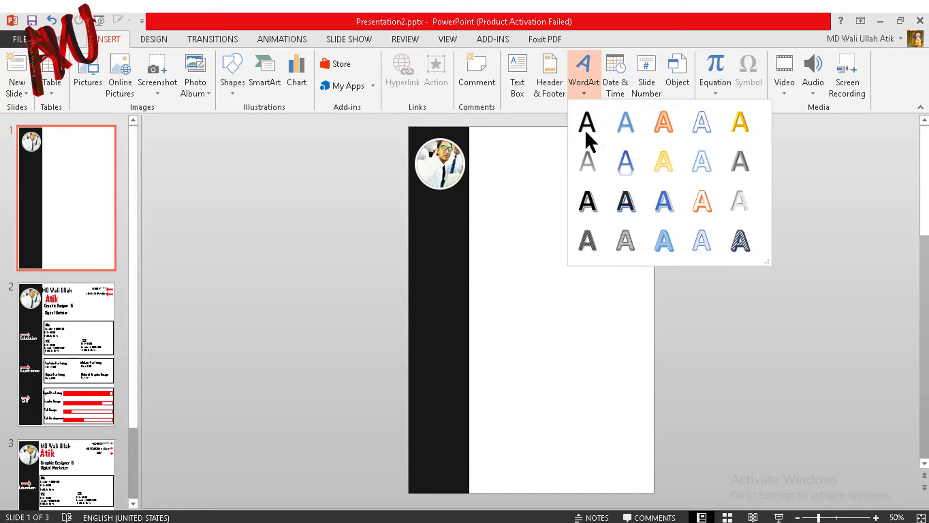
pyautogui.click(591, 120)
pyautogui.moveTo(541, 295); pyautogui.dragTo(565, 144)
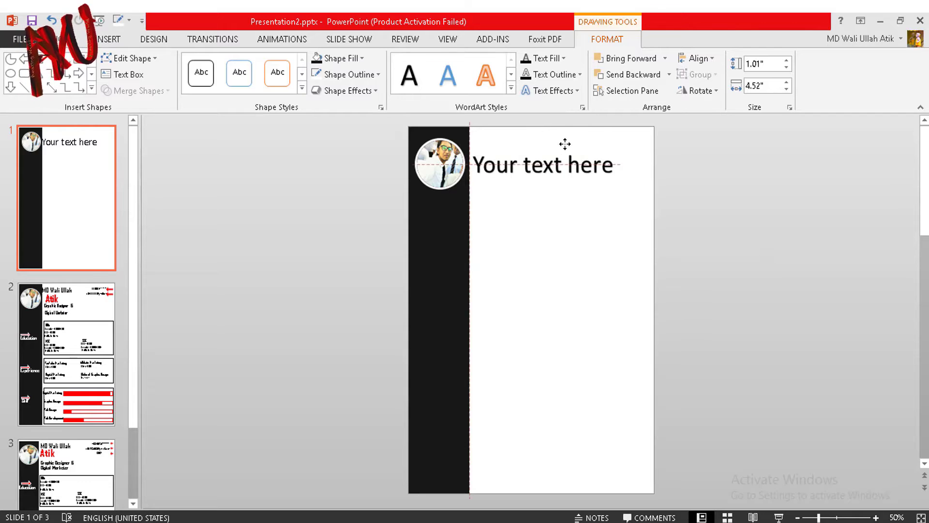
pyautogui.tripleClick(548, 165)
# Step: Set the name text to Agency FB at 36 pt, aligned beside the photo
pyautogui.hotkey('ctrl', 'a')
pyautogui.click(60, 39)
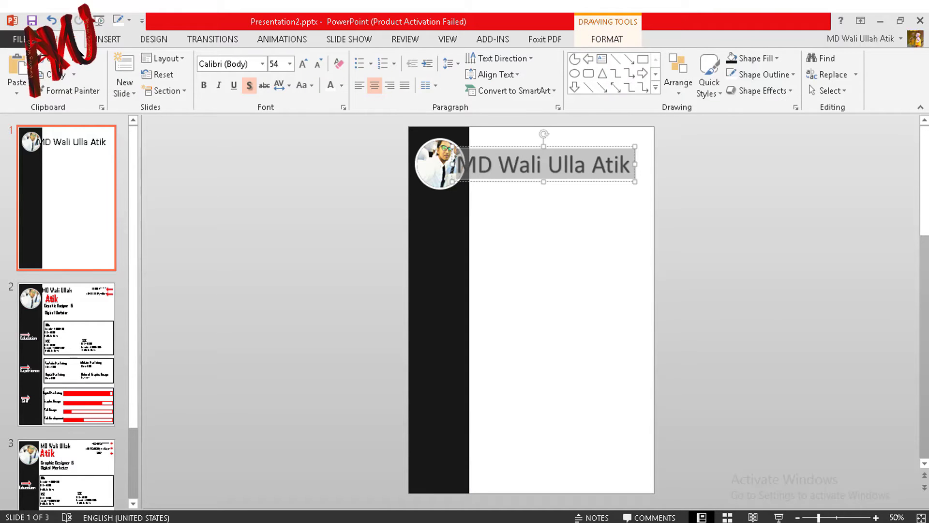
pyautogui.click(262, 64)
pyautogui.scroll(-2, 285, 309)
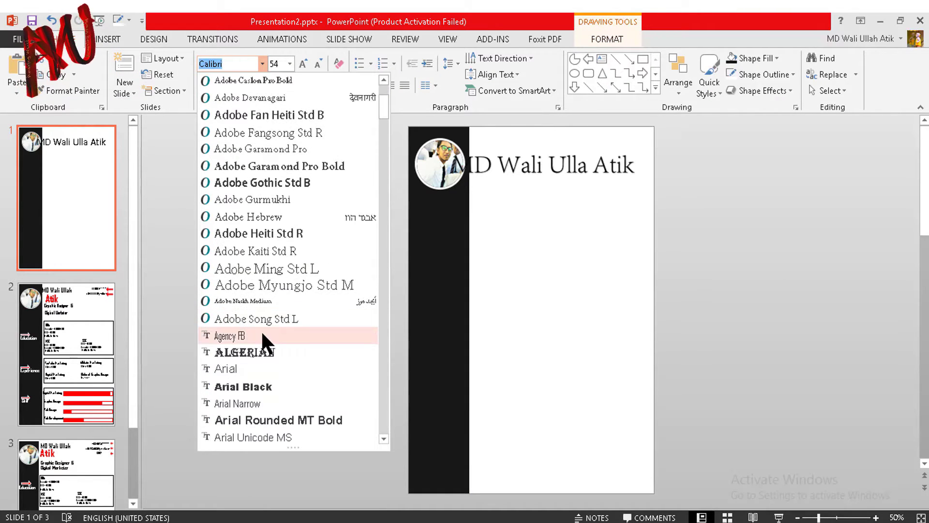
pyautogui.click(262, 334)
pyautogui.moveTo(595, 141); pyautogui.dragTo(564, 145)
pyautogui.click(318, 64)
pyautogui.click(318, 64)
pyautogui.click(318, 63)
pyautogui.click(318, 63)
pyautogui.click(318, 63)
pyautogui.click(303, 63)
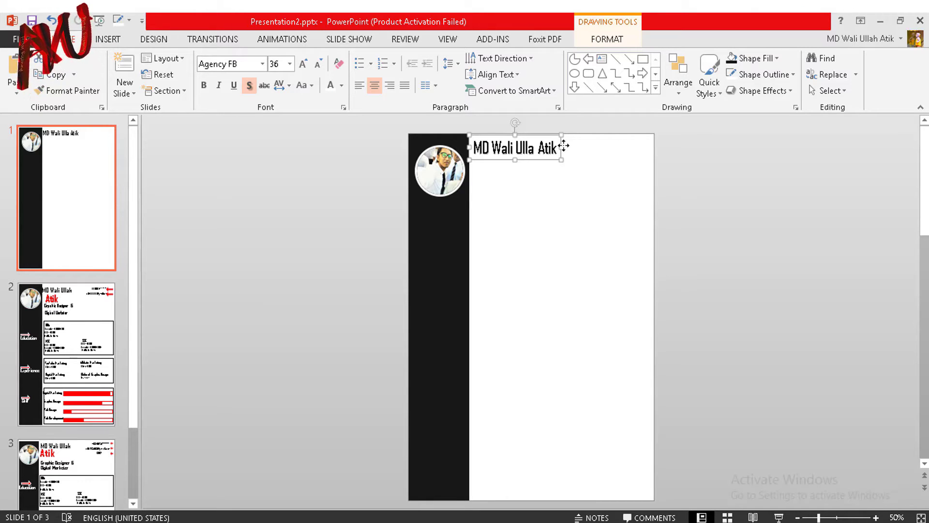
# Step: Duplicate the name box below itself and replace its text with the short name
pyautogui.hotkey('ctrl', 'd')
pyautogui.moveTo(564, 149); pyautogui.dragTo(551, 179)
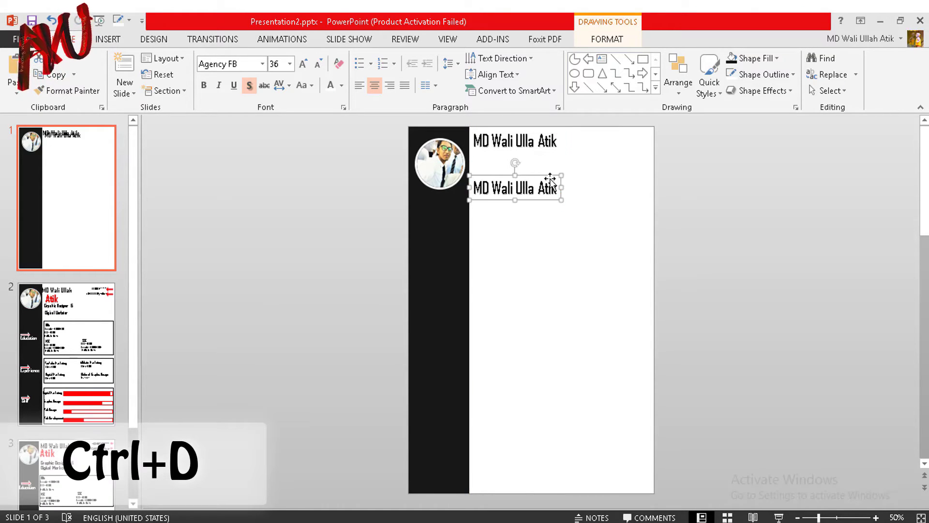
pyautogui.doubleClick(519, 186)
pyautogui.write('A')
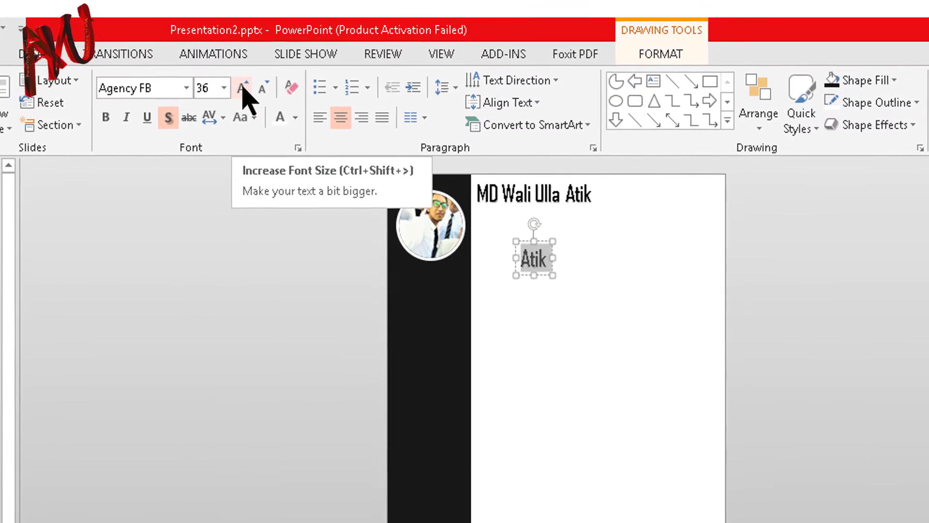
# Step: Make the short name 54 pt, bold and red, placed under the title
pyautogui.click(243, 88)
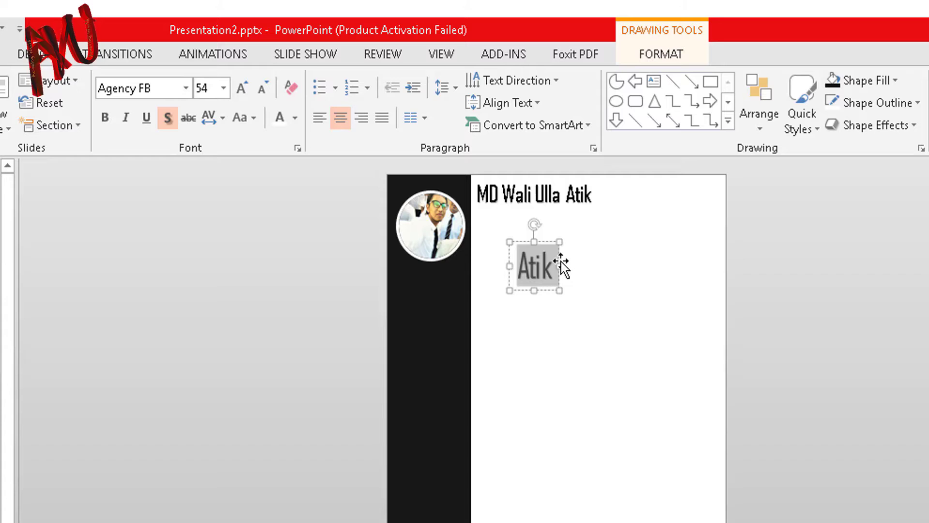
pyautogui.moveTo(556, 260); pyautogui.dragTo(526, 219)
pyautogui.click(105, 117)
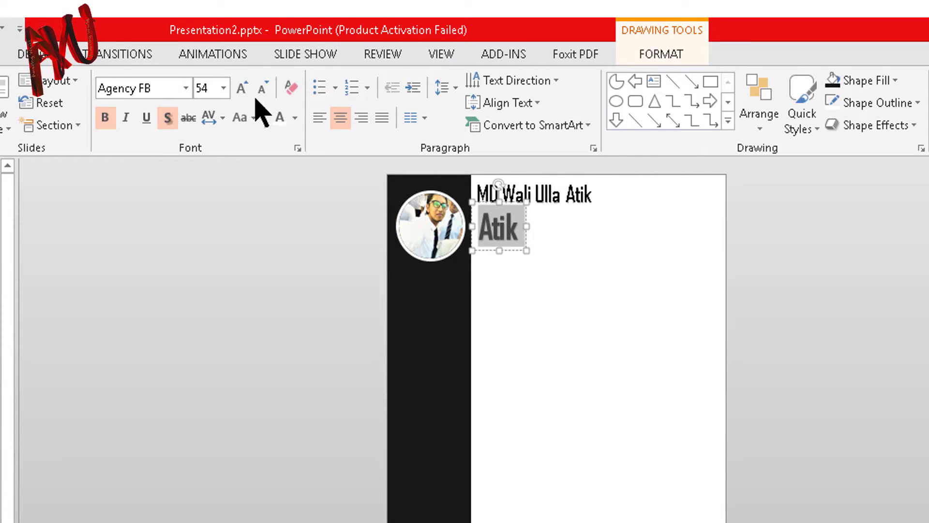
pyautogui.click(295, 117)
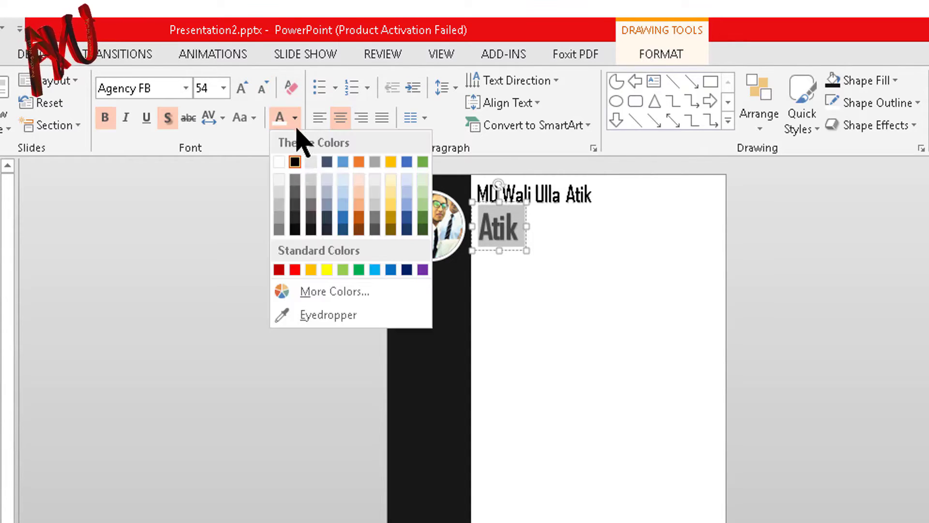
pyautogui.click(294, 270)
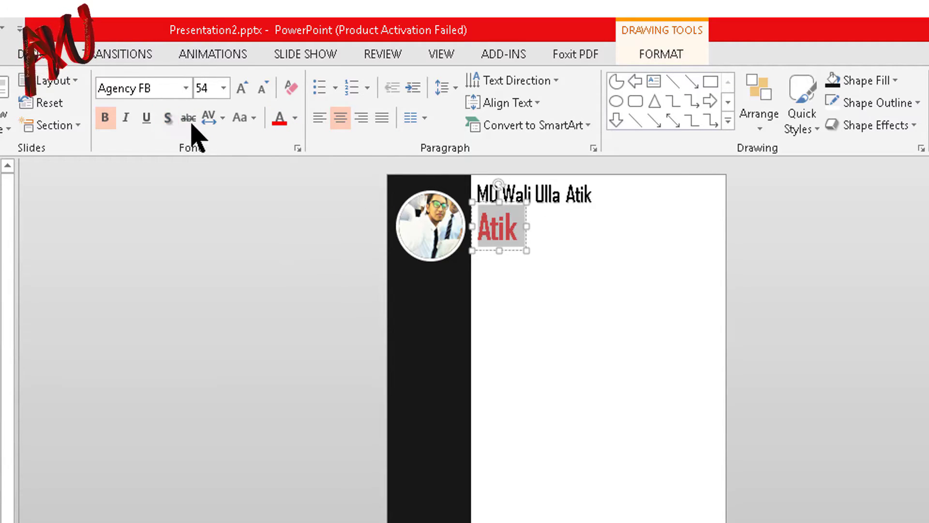
# Step: Deselect the short name and reselect the full-name title box
pyautogui.click(535, 253)
pyautogui.click(537, 218)
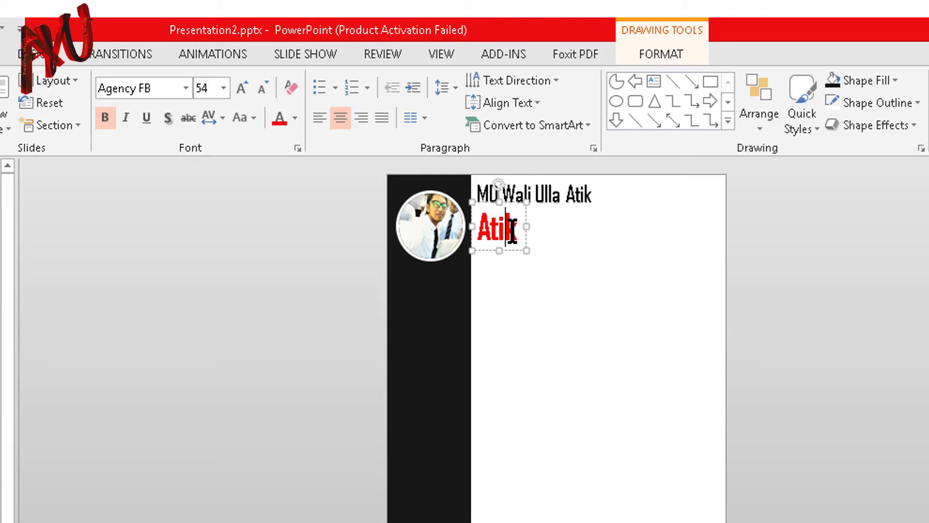
pyautogui.click(552, 198)
pyautogui.hotkey('ctrl', 'd')
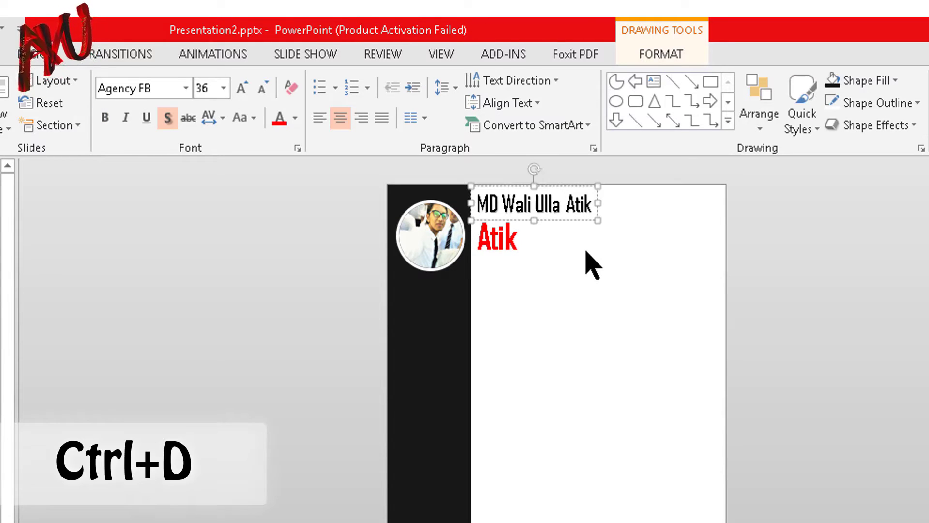
pyautogui.click(588, 263)
pyautogui.click(568, 194)
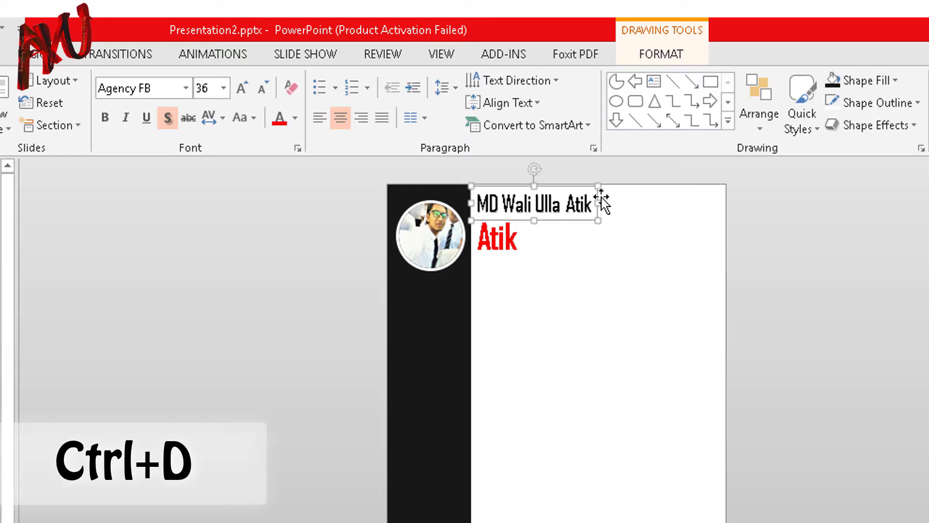
# Step: Add a 'Graphic Designer &' line at smaller 28 pt size below the red short name
pyautogui.hotkey('ctrl', 'd')
pyautogui.moveTo(611, 206); pyautogui.dragTo(596, 251)
pyautogui.tripleClick(544, 252)
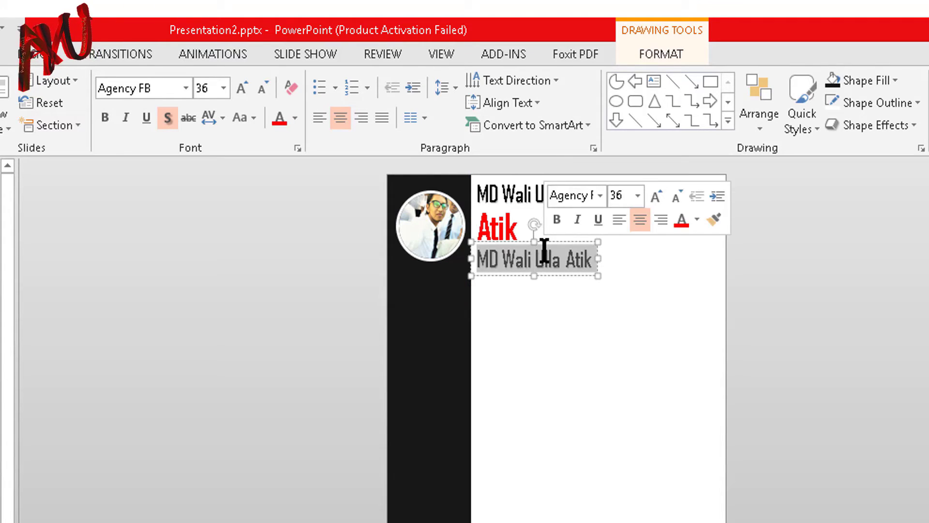
pyautogui.write('Graphic Designer')
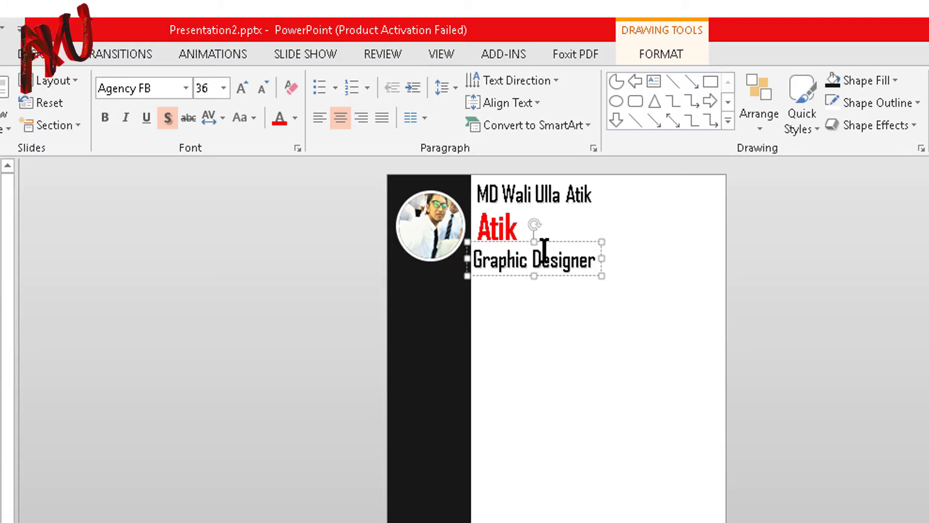
pyautogui.hotkey('ctrl', 'a')
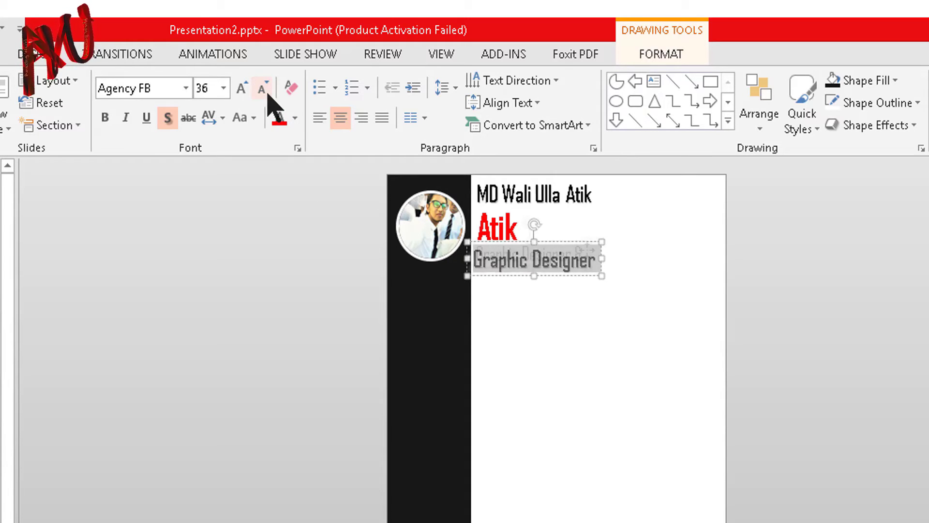
pyautogui.click(264, 90)
pyautogui.click(264, 90)
pyautogui.press('End')
pyautogui.write('&')
# Step: Add a second tagline line reading 'Digital Marketer' beneath the first
pyautogui.click(587, 250)
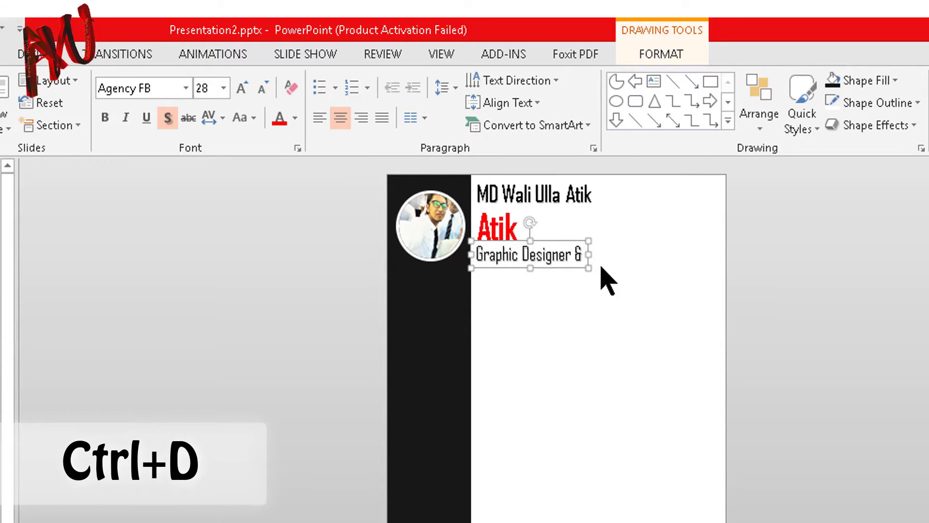
pyautogui.hotkey('ctrl', 'd')
pyautogui.moveTo(600, 262); pyautogui.dragTo(596, 270)
pyautogui.tripleClick(564, 276)
pyautogui.write('Di')
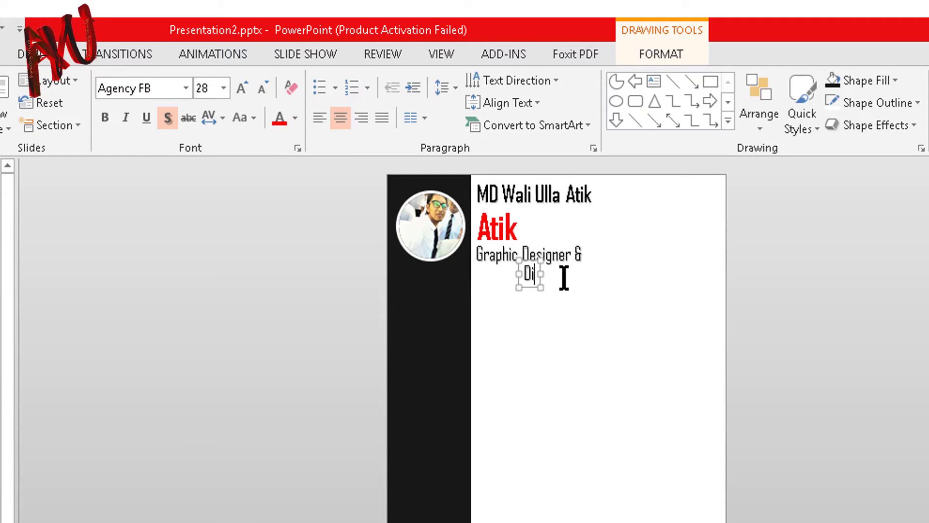
pyautogui.write('gital Marketer')
pyautogui.click(304, 432)
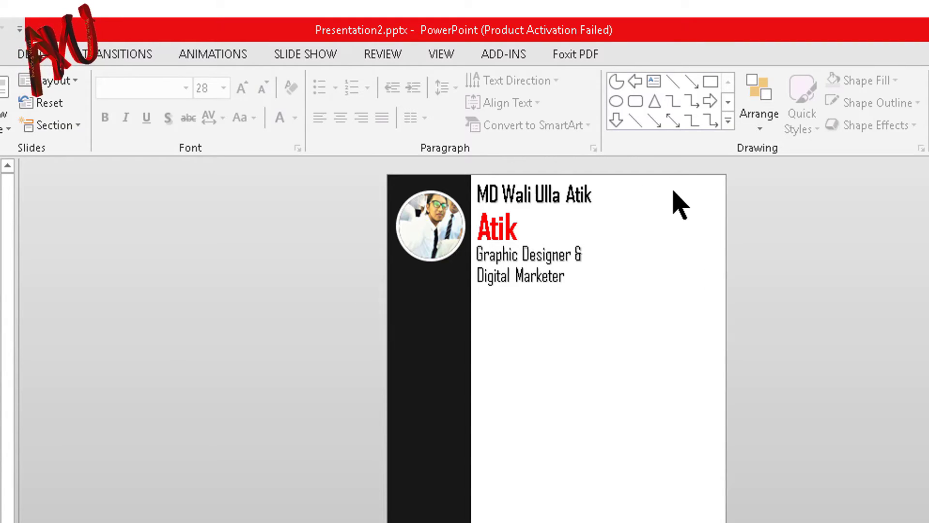
# Step: Duplicate the 'Graphic Designer &' box to the slide's top right
pyautogui.click(570, 252)
pyautogui.click(589, 250)
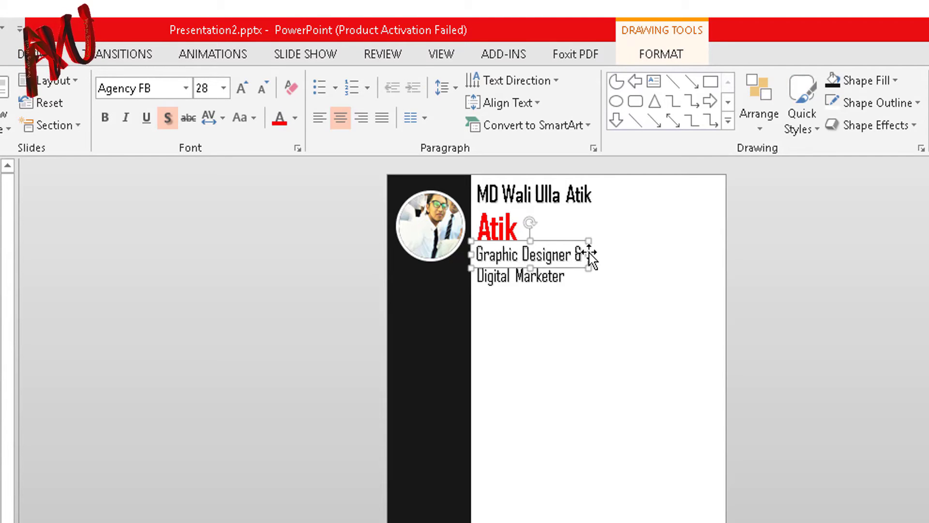
pyautogui.hotkey('ctrl', 'd')
pyautogui.moveTo(609, 255); pyautogui.dragTo(715, 198)
# Step: Enter the phone number in the top-right box and add an e-mail address copy below it
pyautogui.doubleClick(675, 200)
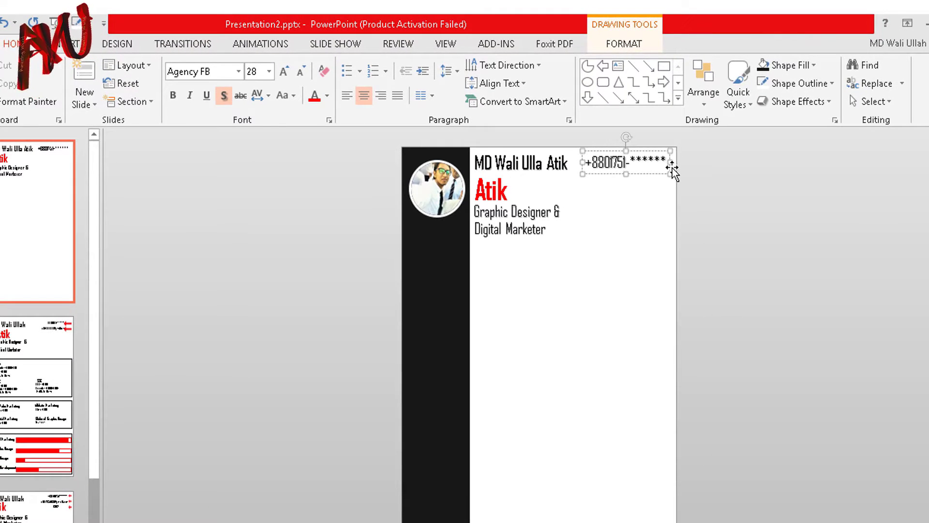
pyautogui.keyDown('ctrl'); pyautogui.scroll(10, 678, 225); pyautogui.keyUp('ctrl')
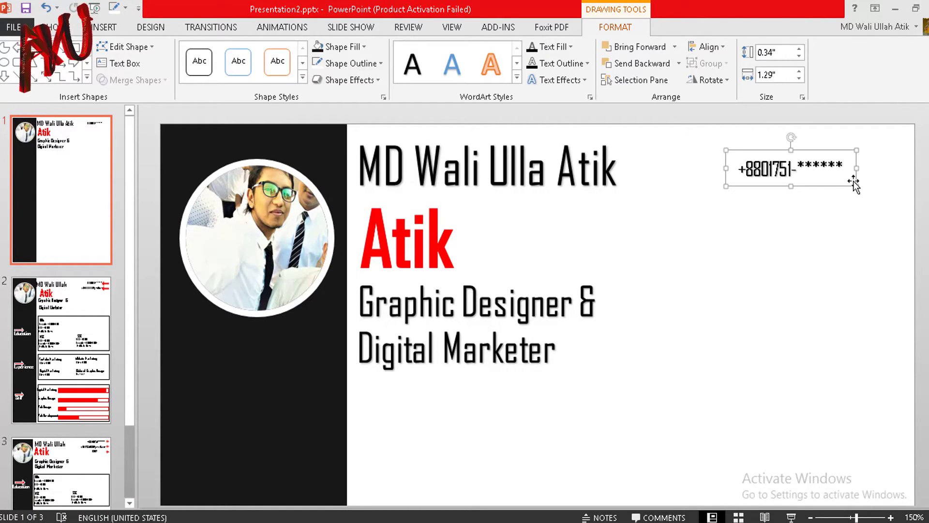
pyautogui.keyDown('ctrl'); pyautogui.moveTo(847, 178); pyautogui.dragTo(864, 188); pyautogui.keyUp('ctrl')
pyautogui.tripleClick(814, 203)
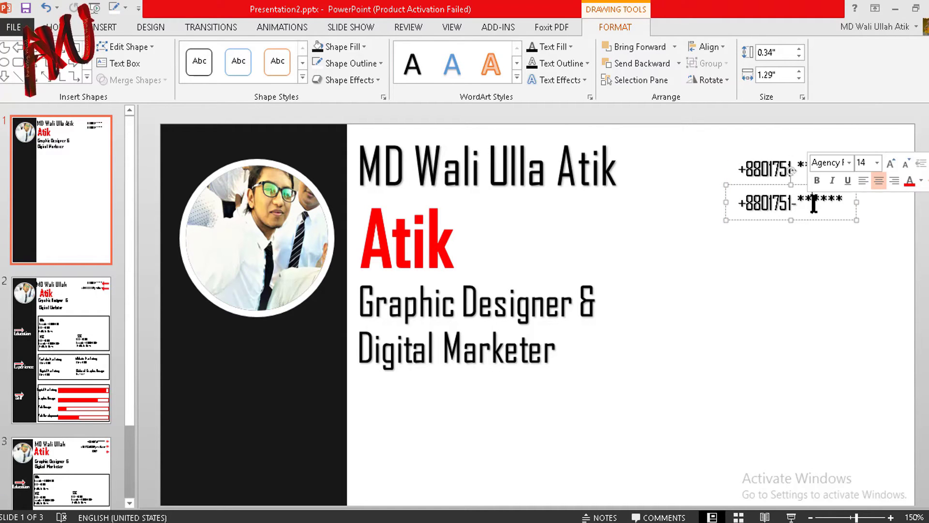
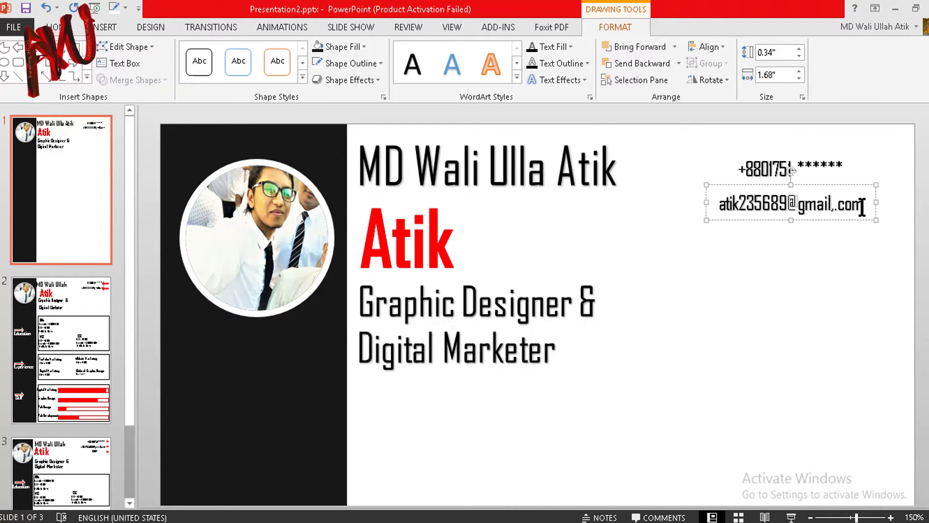
# Step: Right-align the phone and e-mail boxes together
pyautogui.keyDown('shift'); pyautogui.click(836, 163); pyautogui.keyUp('shift')
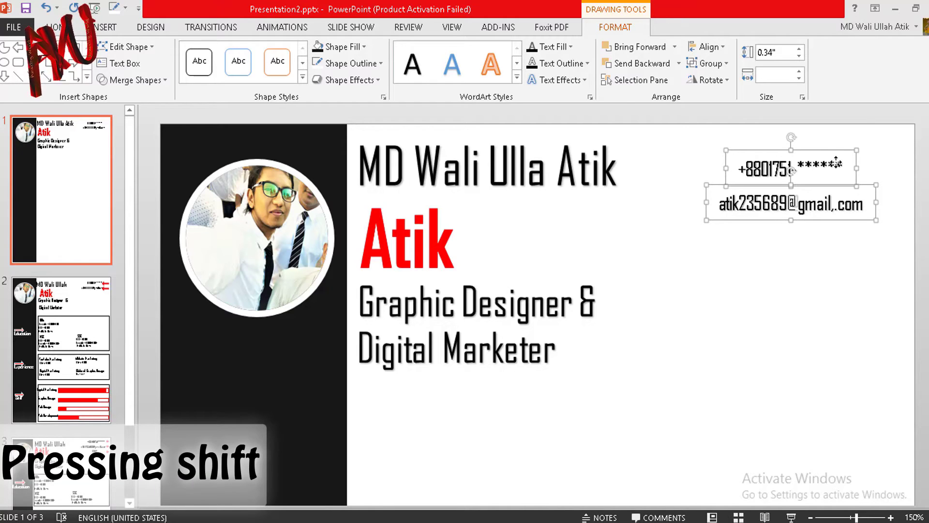
pyautogui.click(721, 48)
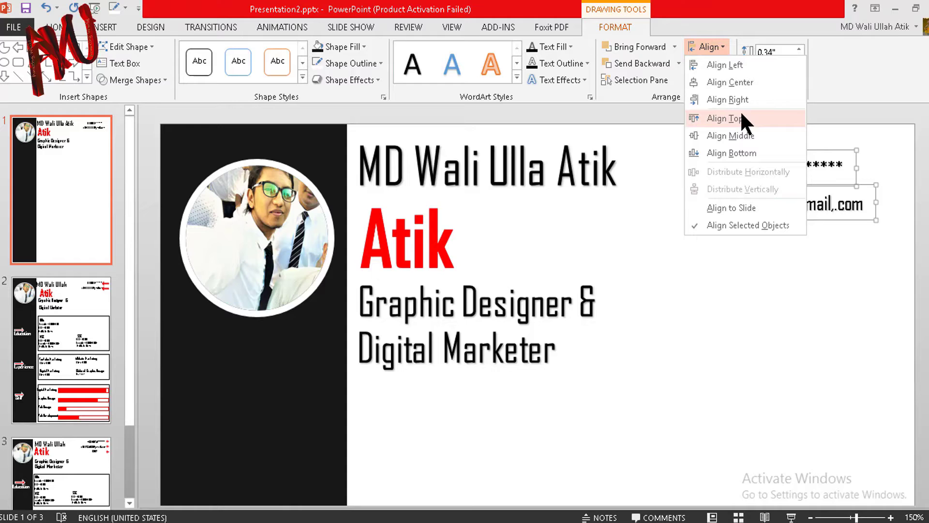
pyautogui.click(748, 99)
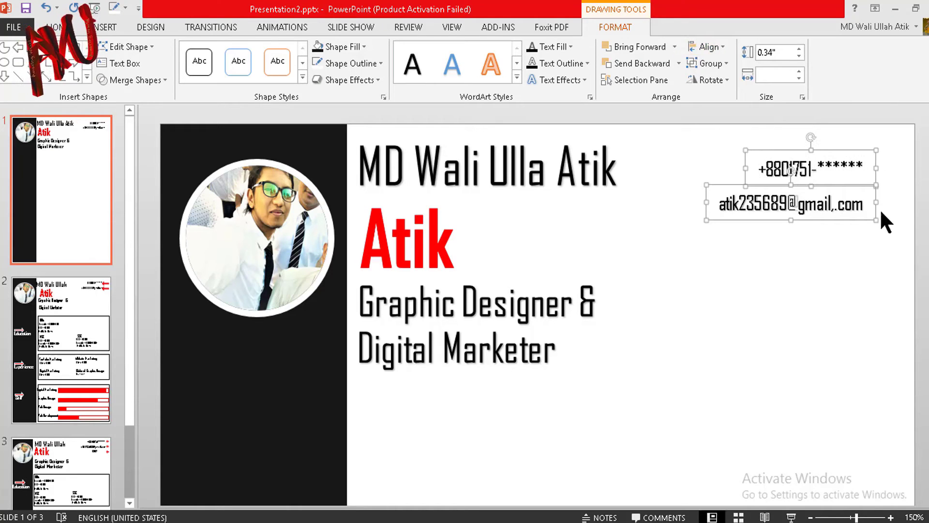
pyautogui.click(867, 242)
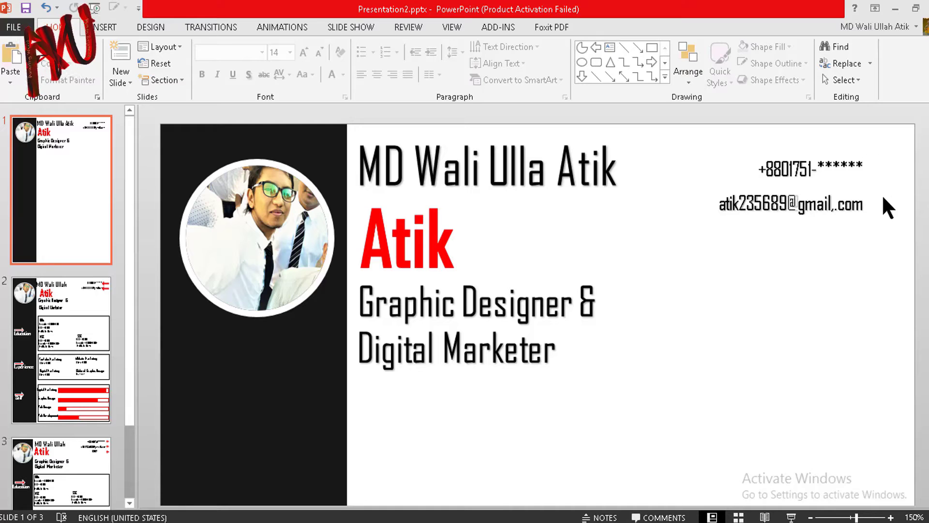
pyautogui.click(114, 28)
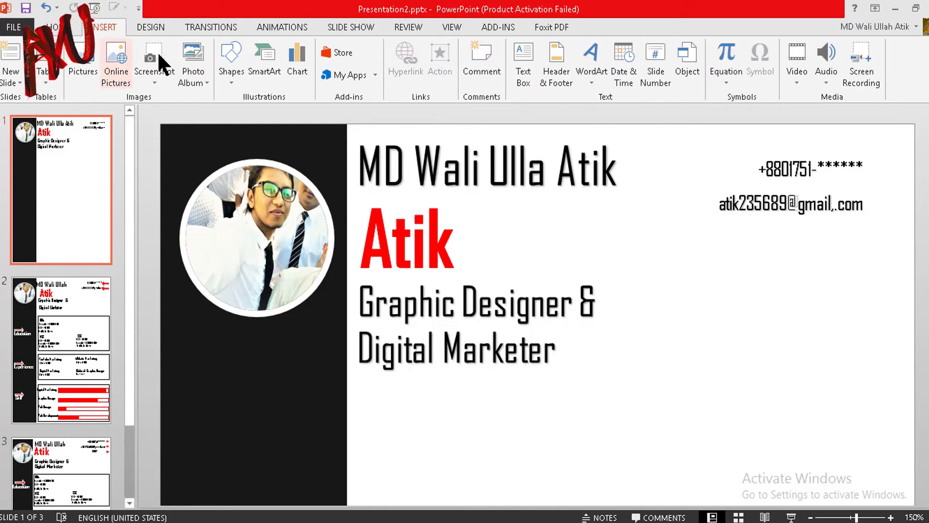
# Step: Draw a red, outline-free left arrow beside the phone number
pyautogui.click(231, 72)
pyautogui.click(240, 296)
pyautogui.moveTo(875, 152)
pyautogui.mouseDown()
pyautogui.moveTo(919, 178)
pyautogui.moveTo(891, 166)
pyautogui.mouseUp()
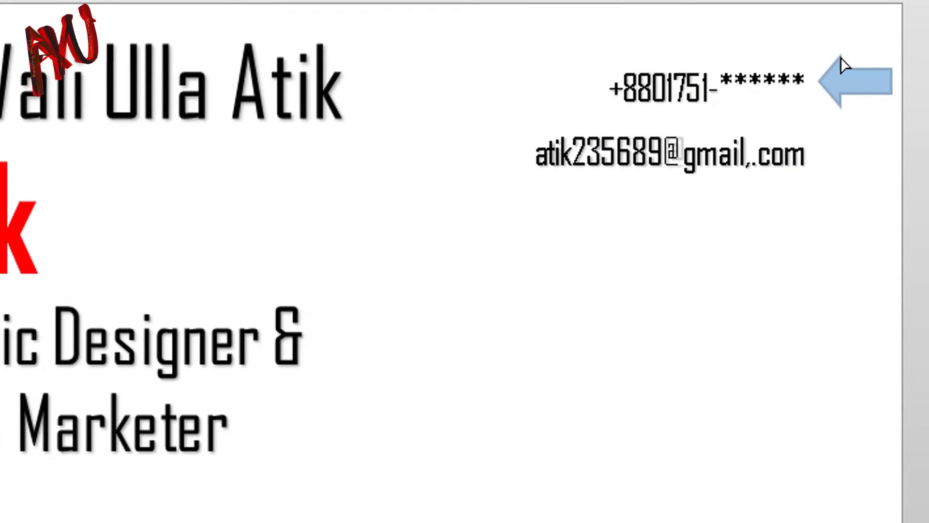
pyautogui.click(890, 86)
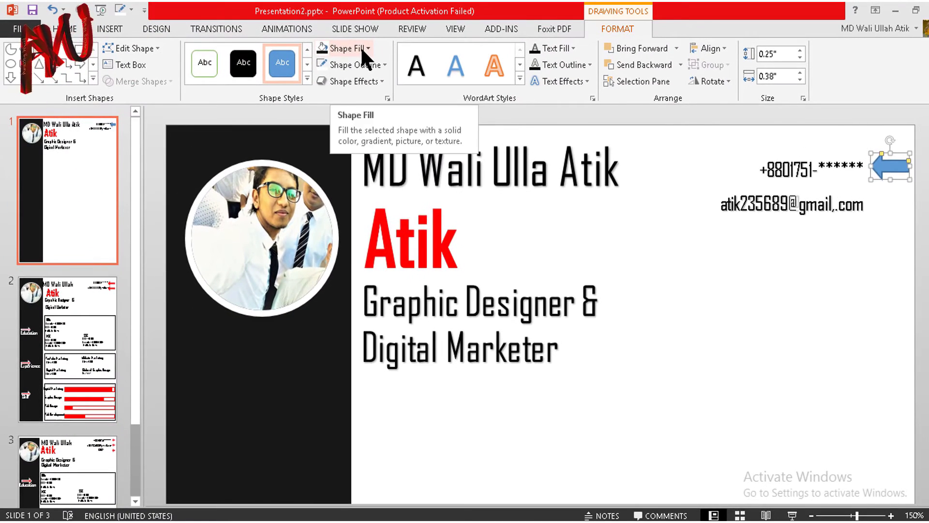
pyautogui.click(359, 44)
pyautogui.click(326, 157)
pyautogui.click(384, 65)
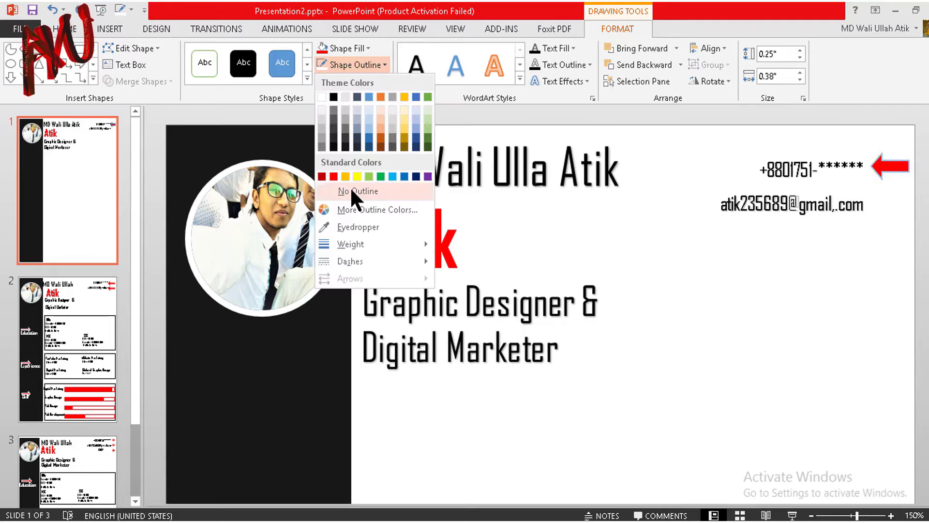
pyautogui.click(352, 189)
# Step: Duplicate the red arrow beside the e-mail address
pyautogui.hotkey('ctrl', 'd')
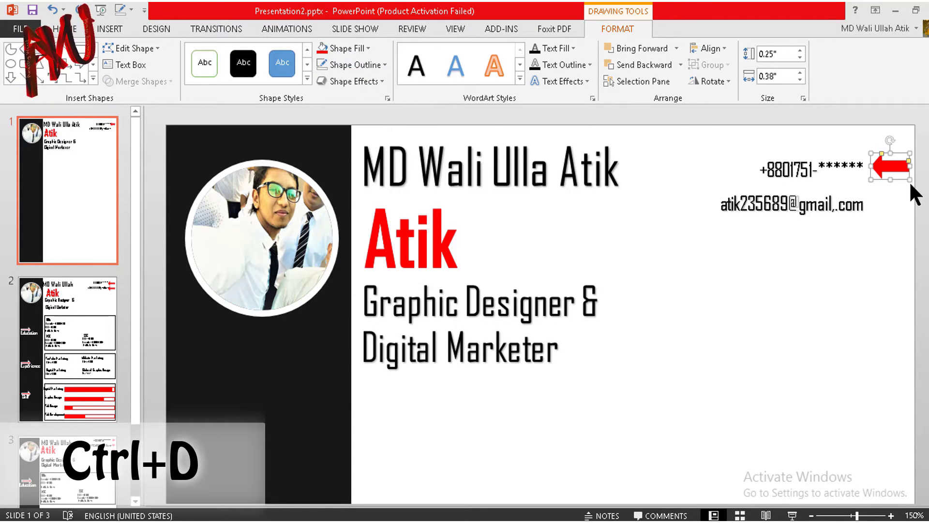
pyautogui.moveTo(911, 195); pyautogui.dragTo(893, 203)
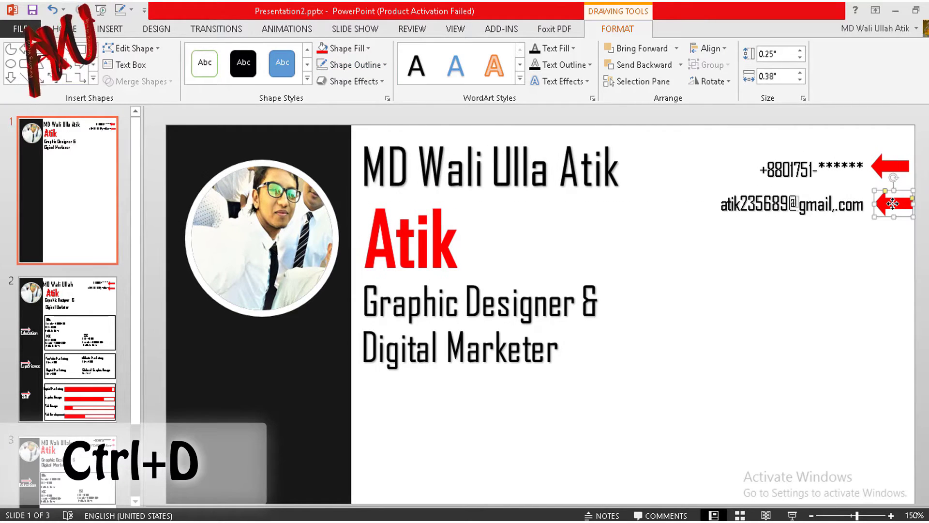
pyautogui.scroll(-3, 568, 252)
pyautogui.click(531, 245)
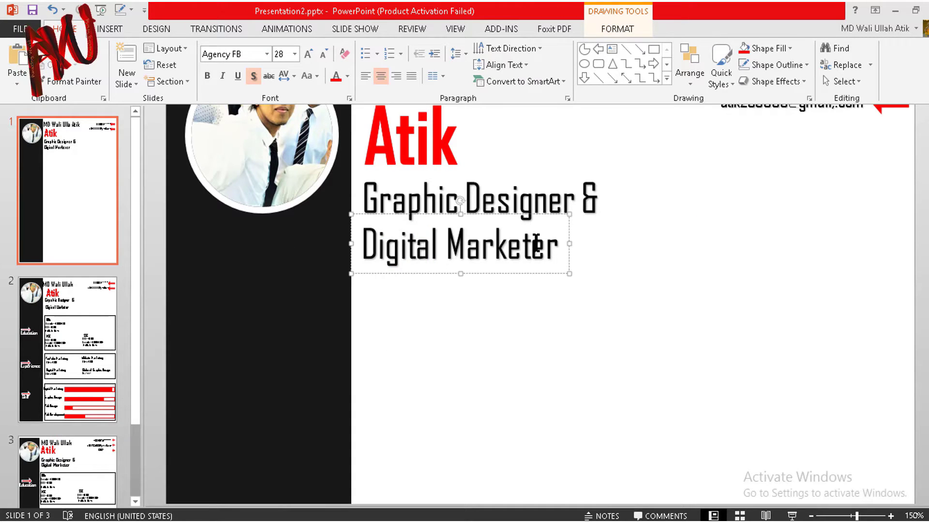
# Step: Duplicate the Digital Marketer box onto the black sidebar as a white 'Education' heading
pyautogui.click(570, 229)
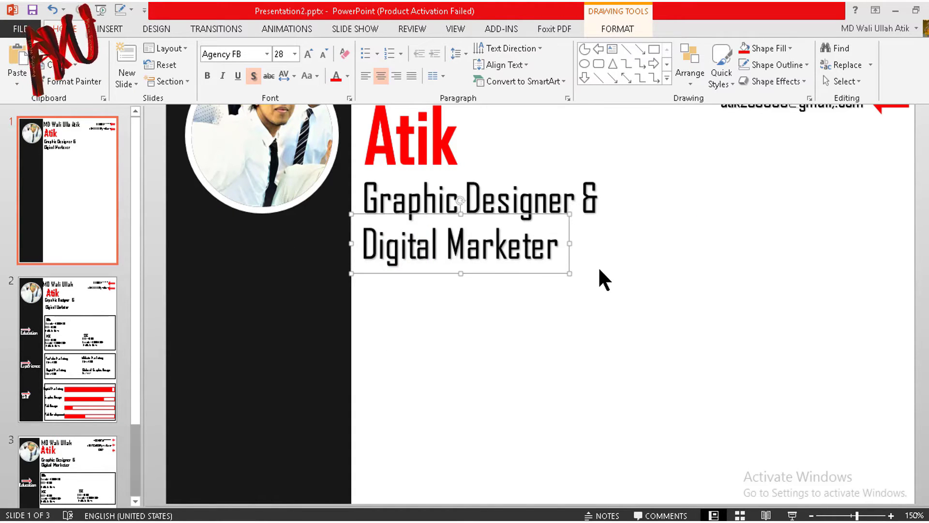
pyautogui.hotkey('ctrl', 'd')
pyautogui.moveTo(584, 252); pyautogui.dragTo(393, 303)
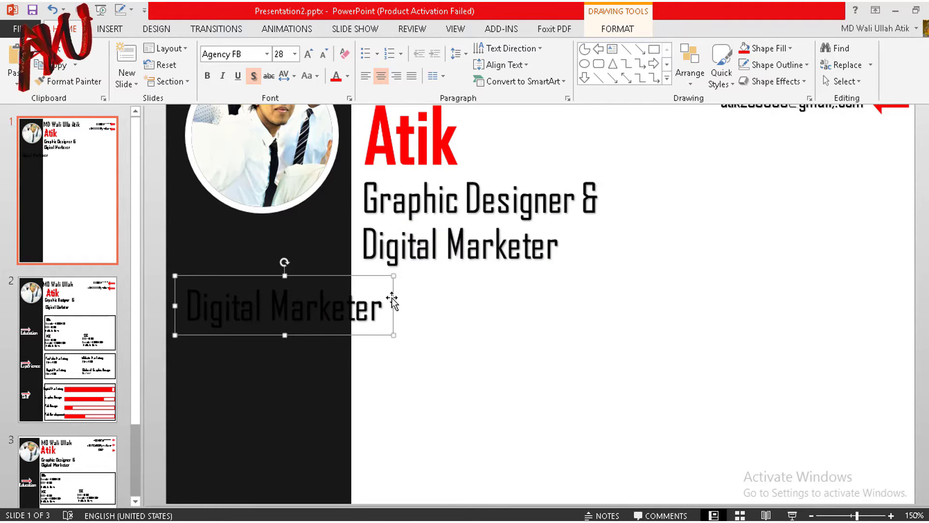
pyautogui.tripleClick(216, 306)
pyautogui.click(347, 77)
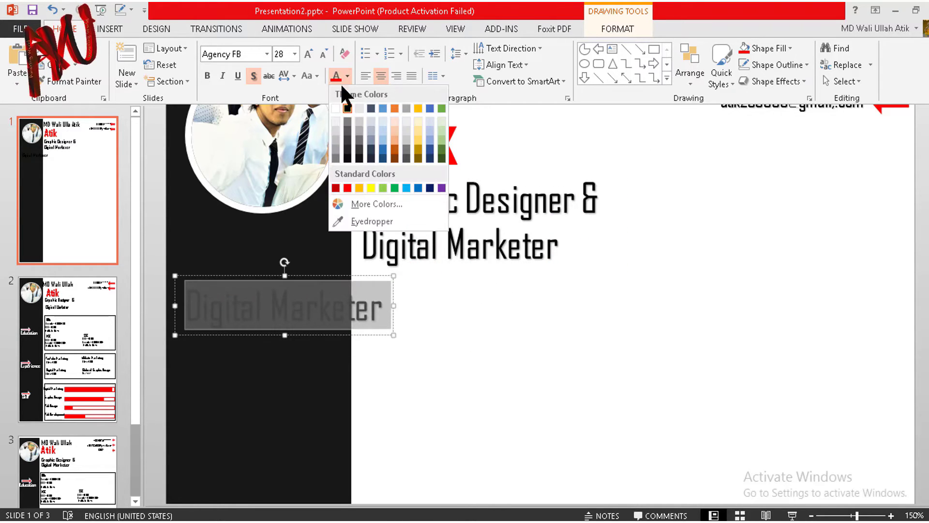
pyautogui.click(336, 108)
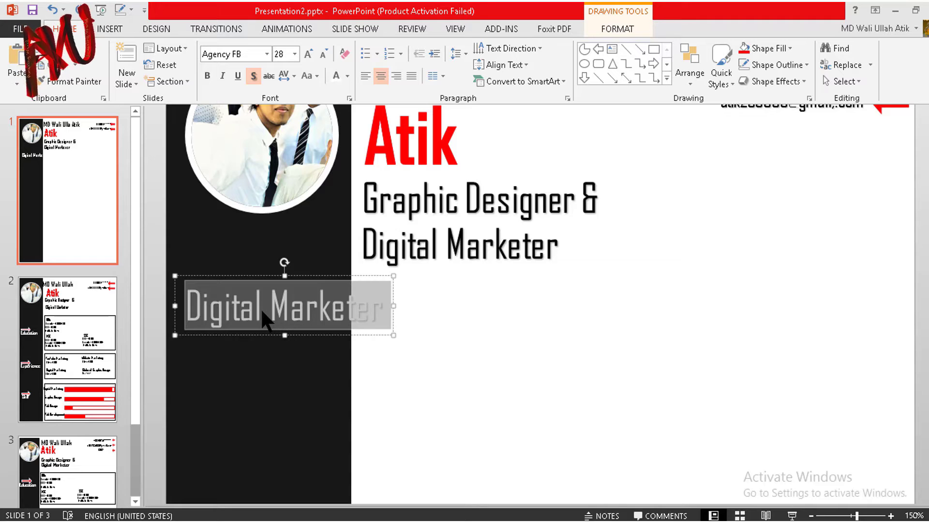
pyautogui.write('Education')
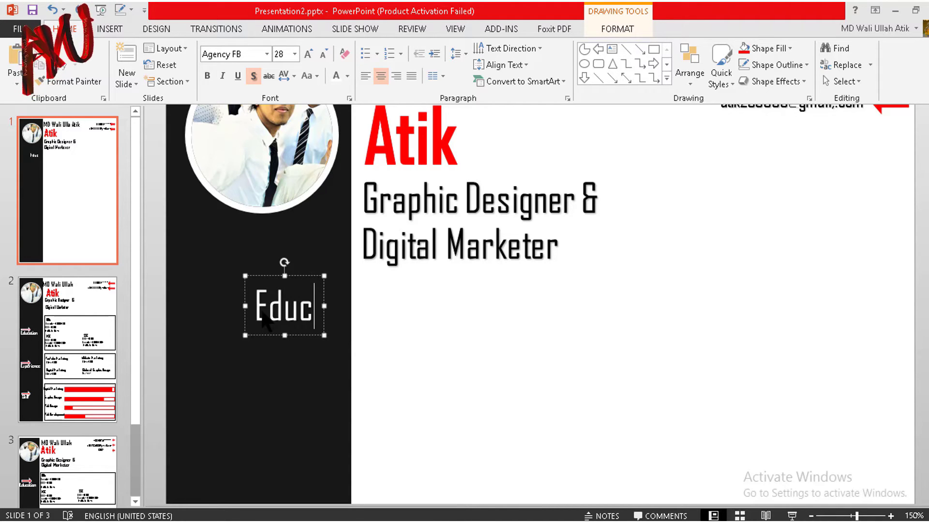
pyautogui.click(265, 302)
# Step: Copy the red arrow beside the e-mail address to just above the Education heading
pyautogui.click(675, 326)
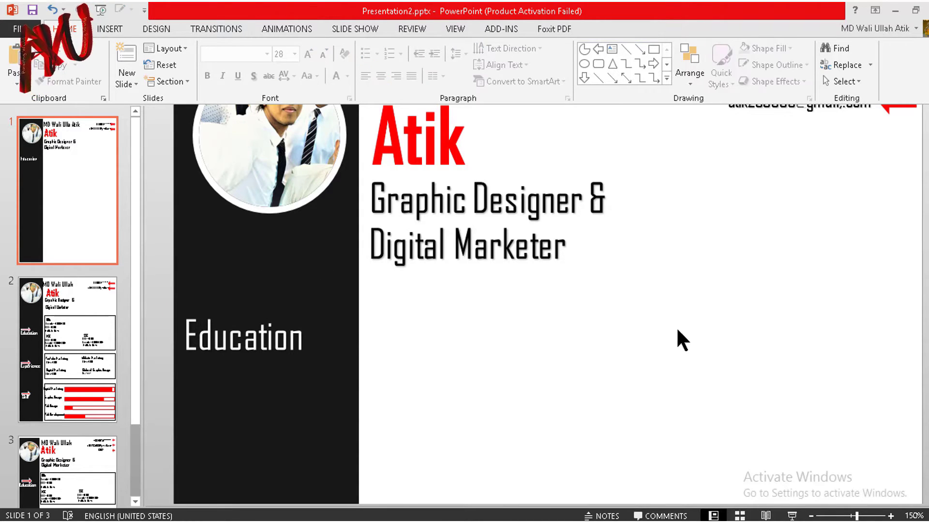
pyautogui.scroll(1, 676, 326)
pyautogui.click(899, 154)
pyautogui.moveTo(899, 153)
pyautogui.keyDown('ctrl'); pyautogui.mouseDown()
pyautogui.moveTo(903, 167)
pyautogui.moveTo(232, 367)
pyautogui.moveTo(216, 339)
pyautogui.moveTo(205, 387)
pyautogui.moveTo(250, 363)
pyautogui.moveTo(219, 344)
pyautogui.mouseUp(); pyautogui.keyUp('ctrl')
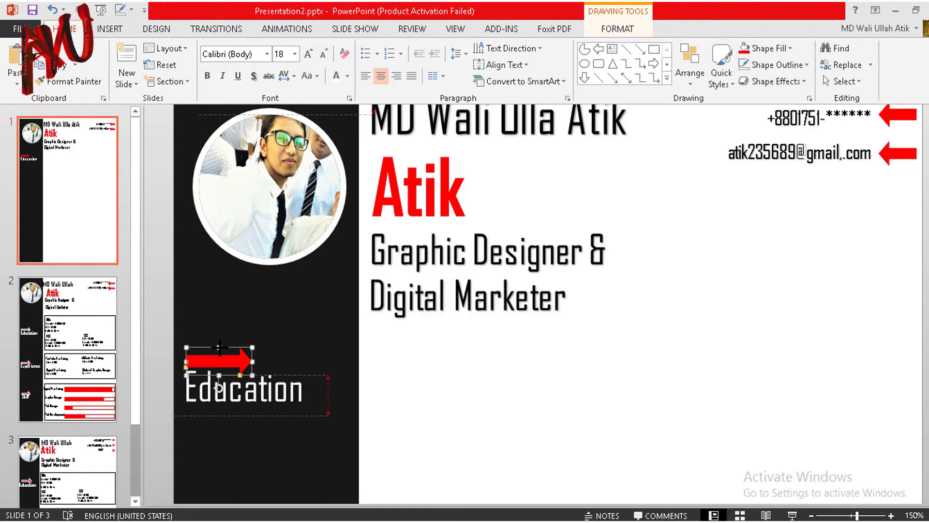
# Step: Give the red arrow a white shape outline
pyautogui.click(615, 25)
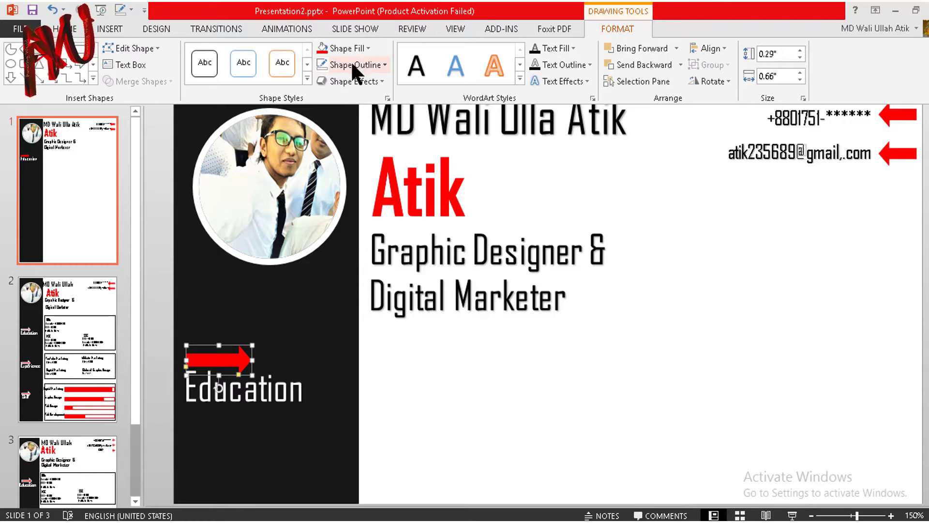
pyautogui.click(366, 64)
pyautogui.click(322, 96)
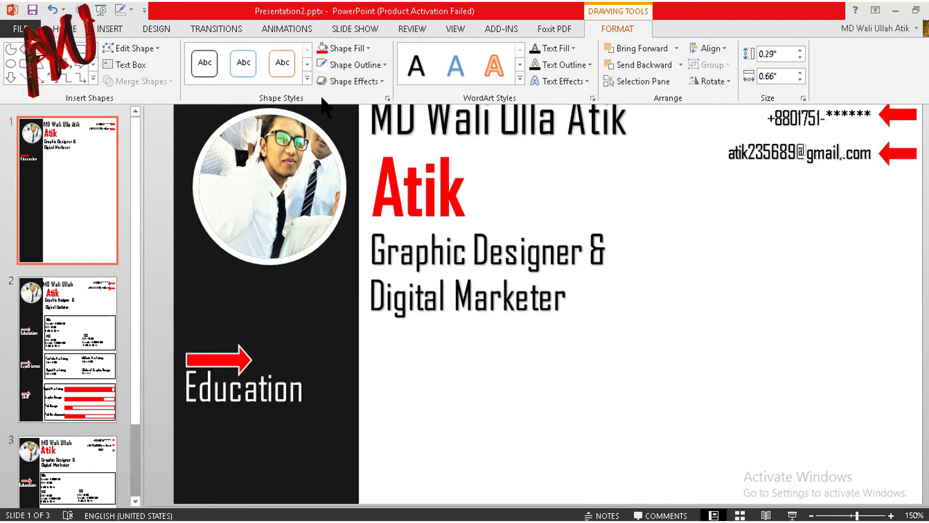
pyautogui.click(470, 349)
# Step: Duplicate the arrow and Education heading together and move the copy further down the sidebar
pyautogui.scroll(-1, 469, 347)
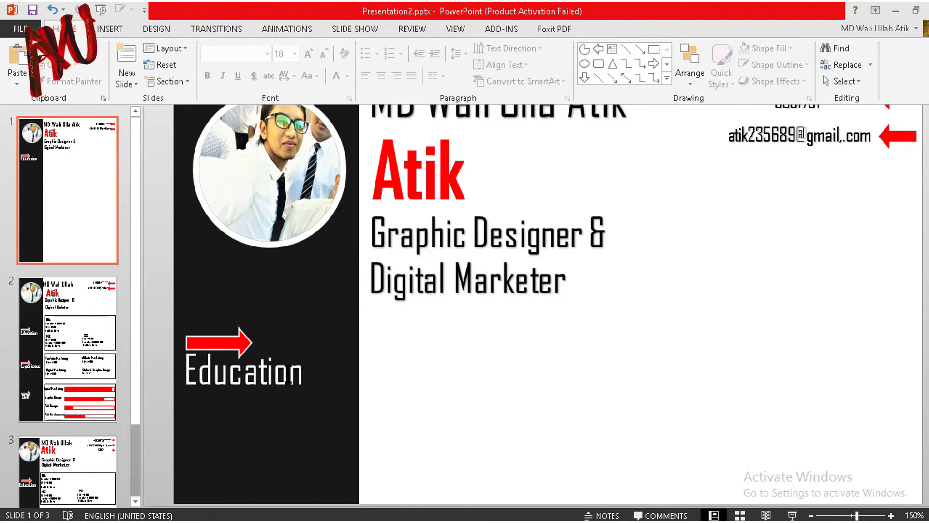
pyautogui.click(256, 337)
pyautogui.keyDown('shift'); pyautogui.click(237, 330); pyautogui.keyUp('shift')
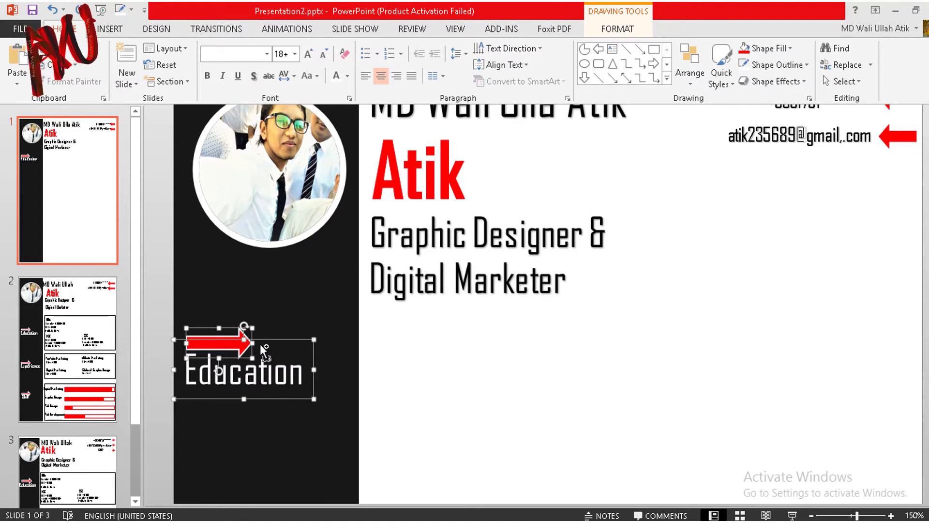
pyautogui.hotkey('ctrl', 'd')
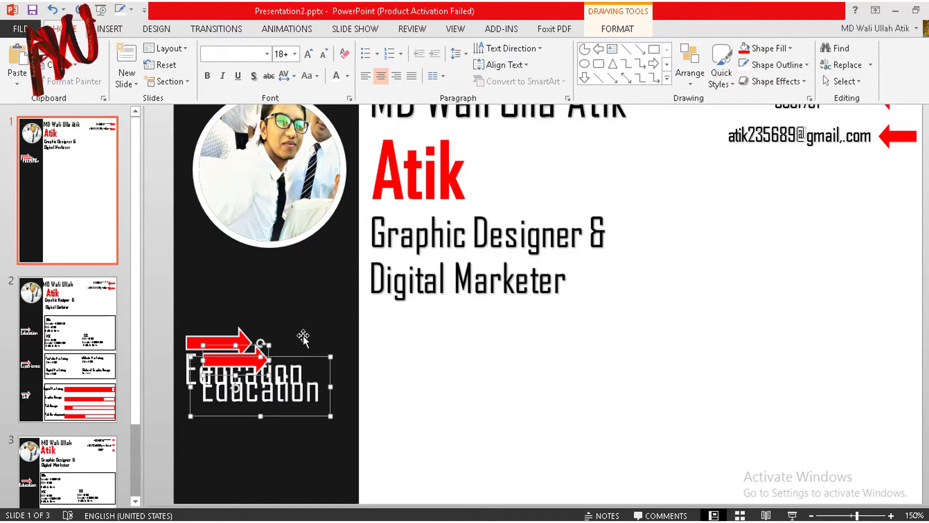
pyautogui.scroll(-4, 313, 292)
pyautogui.moveTo(312, 288); pyautogui.dragTo(311, 438)
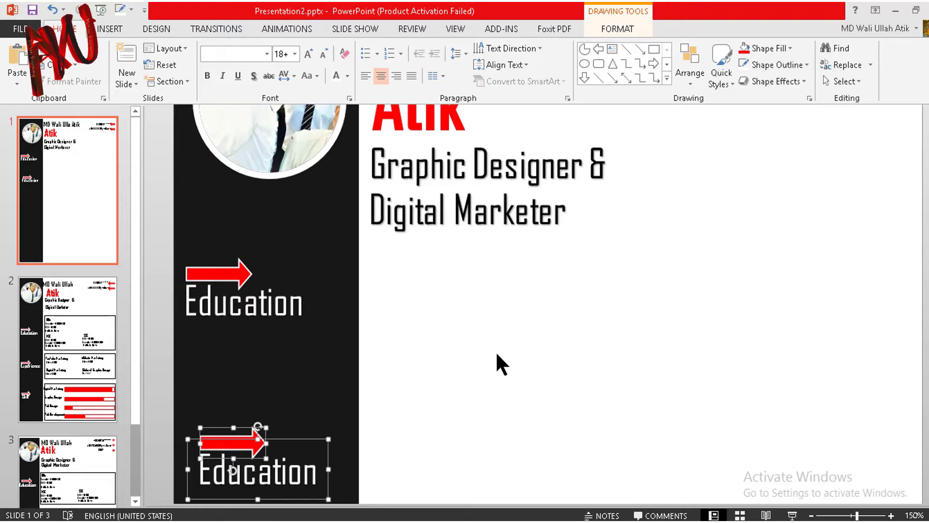
pyautogui.scroll(-5, 498, 349)
pyautogui.scroll(-3, 518, 338)
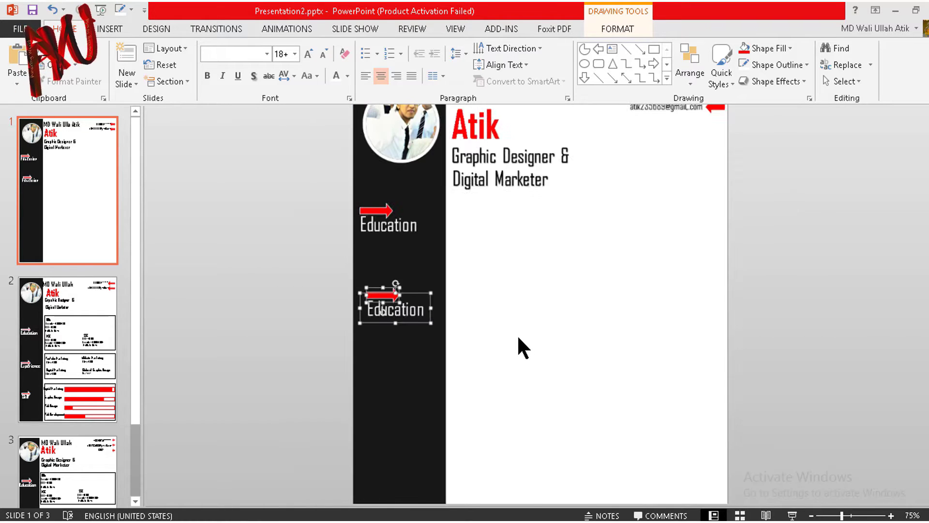
pyautogui.scroll(-4, 622, 294)
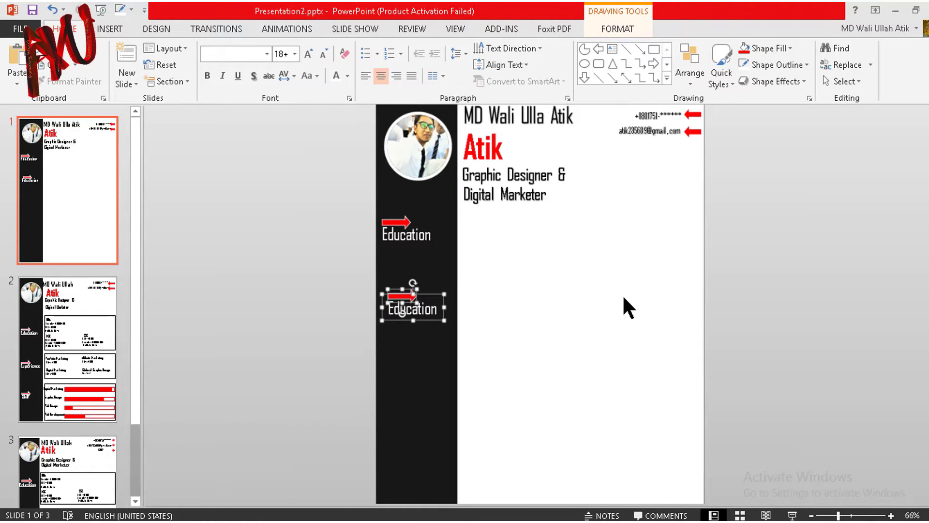
pyautogui.moveTo(452, 266); pyautogui.dragTo(452, 325)
# Step: Copy the lower arrow-and-Education heading to the bottom of the sidebar
pyautogui.click(536, 341)
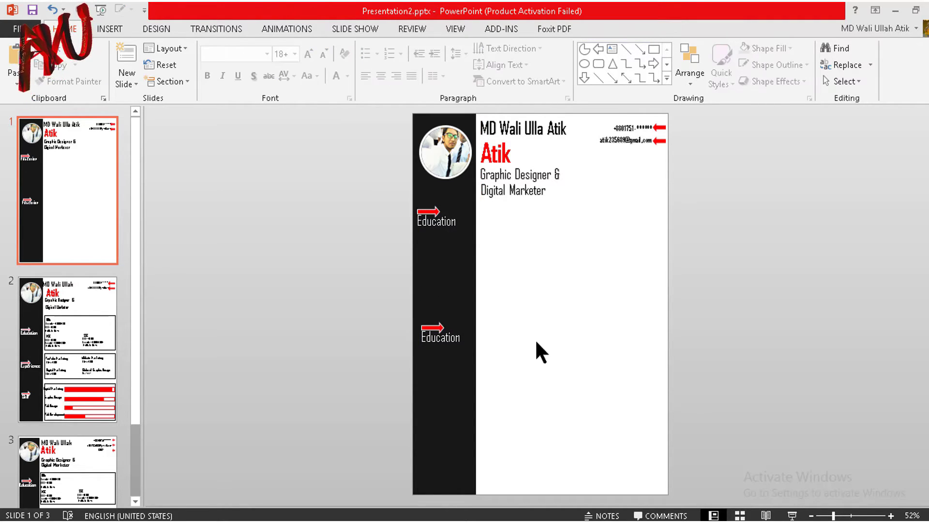
pyautogui.click(437, 325)
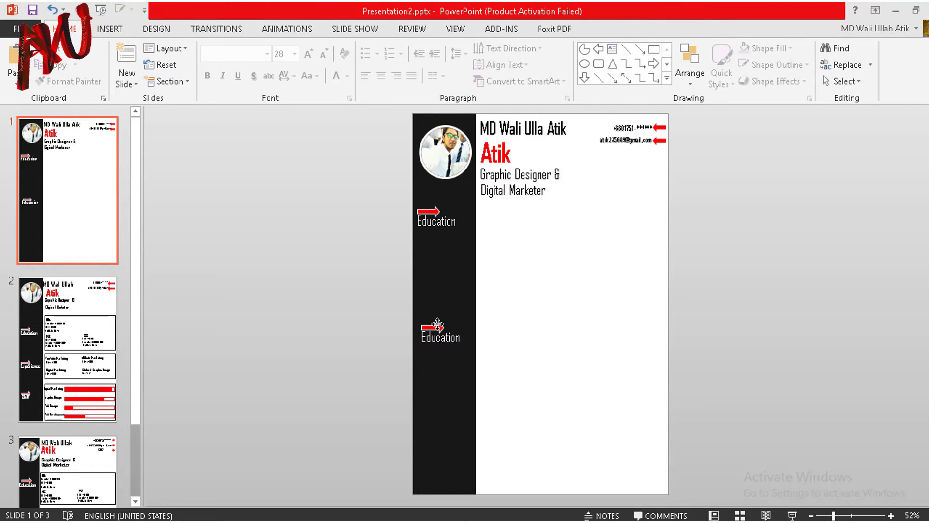
pyautogui.click(440, 326)
pyautogui.moveTo(468, 345); pyautogui.dragTo(458, 462)
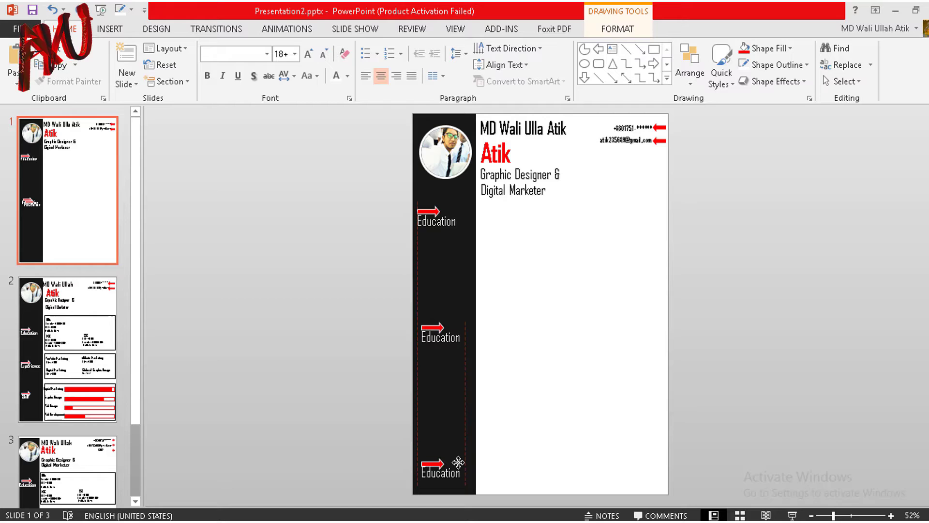
# Step: Rename the middle heading to 'Experience' and the bottom heading to 'Skill'
pyautogui.doubleClick(443, 340)
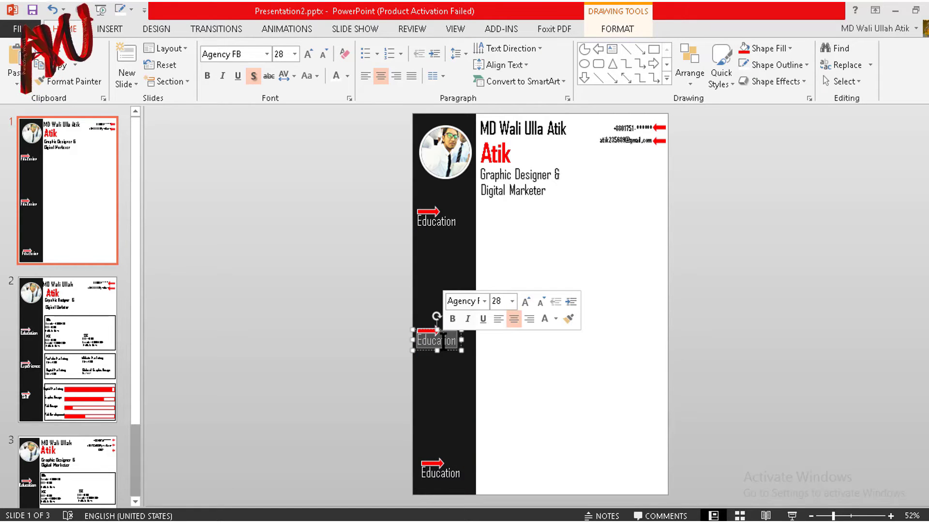
pyautogui.write('Experience')
pyautogui.doubleClick(436, 473)
pyautogui.write('Skill')
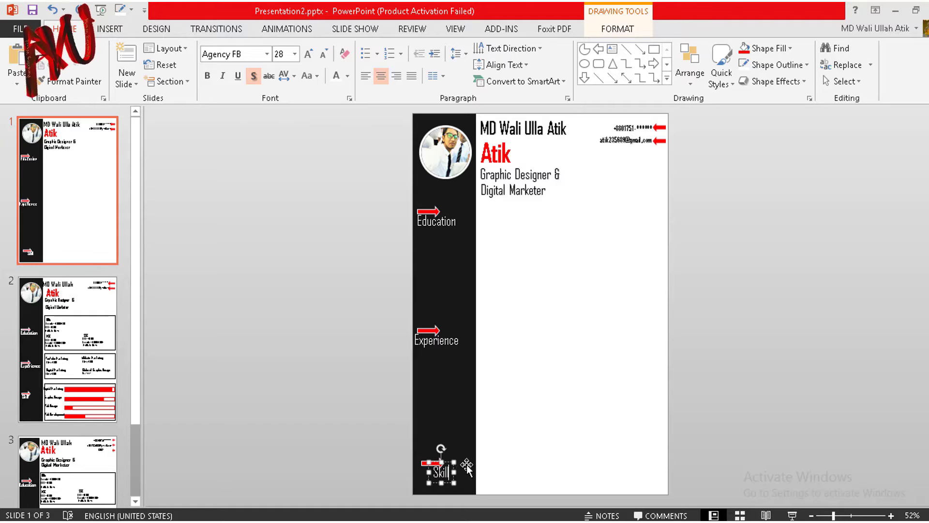
pyautogui.click(437, 341)
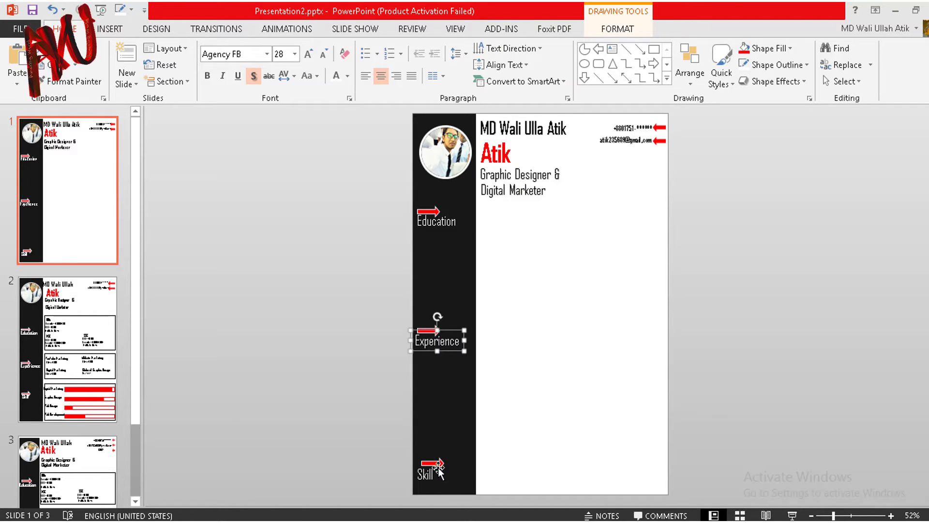
pyautogui.click(540, 250)
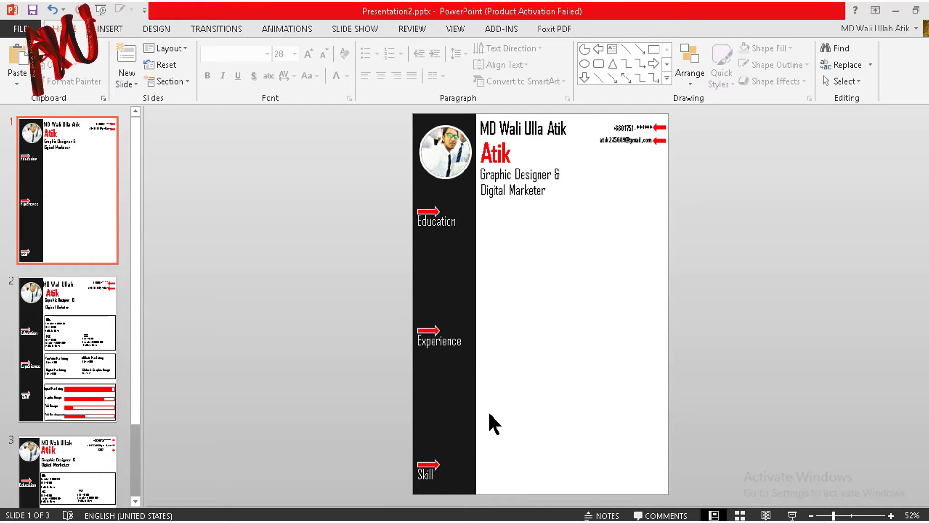
# Step: Copy the Graphic Designer text box as a 'BBA' entry beside the Education heading
pyautogui.click(534, 180)
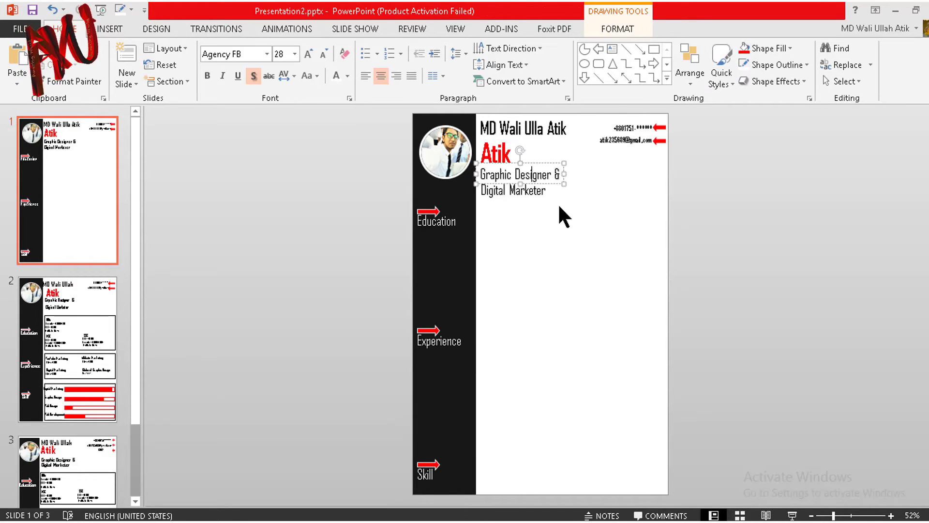
pyautogui.moveTo(573, 177); pyautogui.dragTo(568, 242)
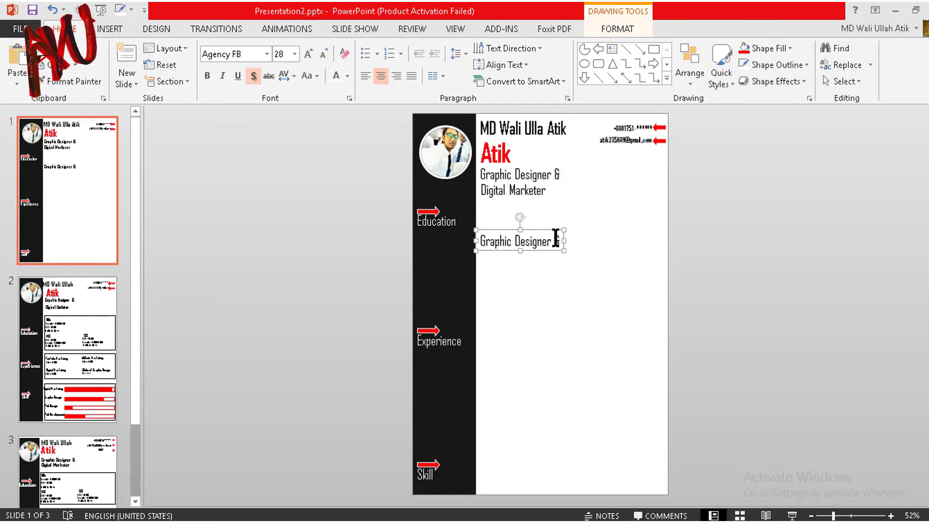
pyautogui.tripleClick(556, 238)
pyautogui.write('BBA')
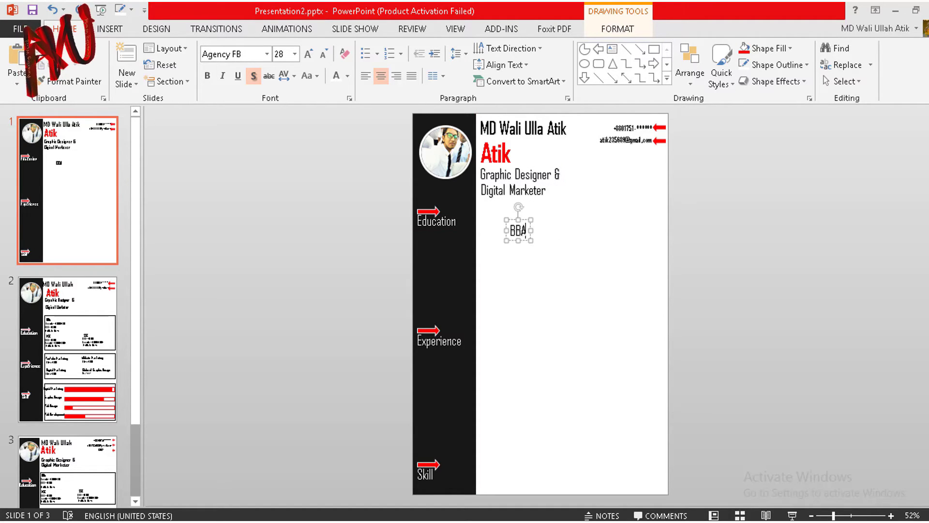
pyautogui.moveTo(531, 232); pyautogui.dragTo(501, 227)
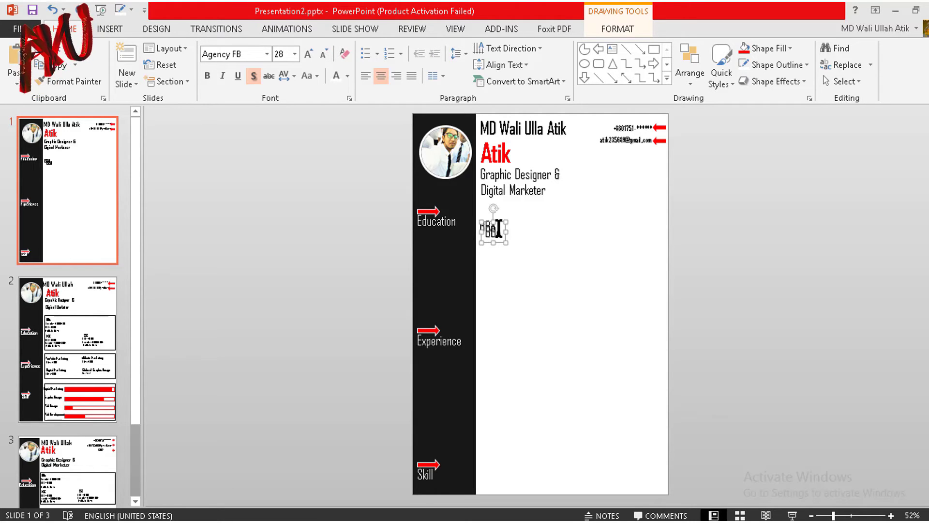
# Step: Add a 'Seassion-' line below BBA and shrink its font size to 24
pyautogui.moveTo(488, 227); pyautogui.dragTo(492, 243)
pyautogui.tripleClick(492, 244)
pyautogui.write('Seassion-')
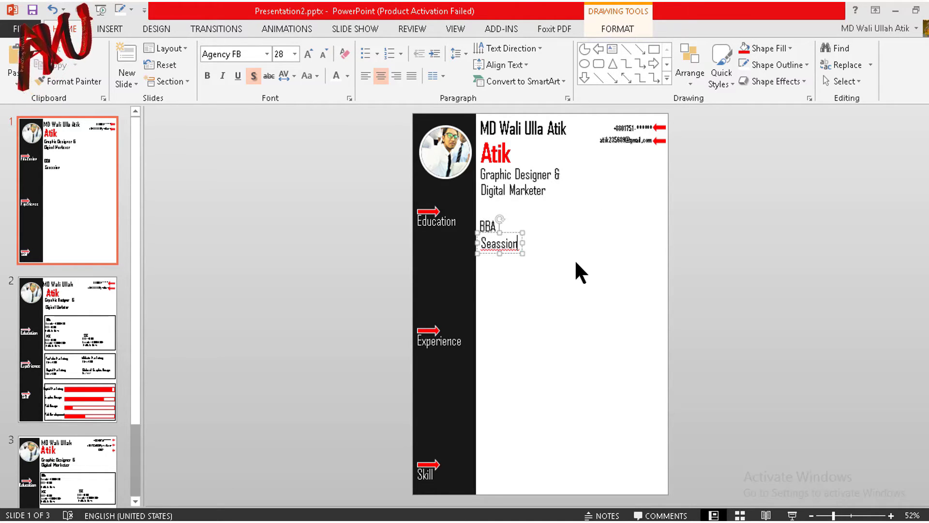
pyautogui.click(323, 52)
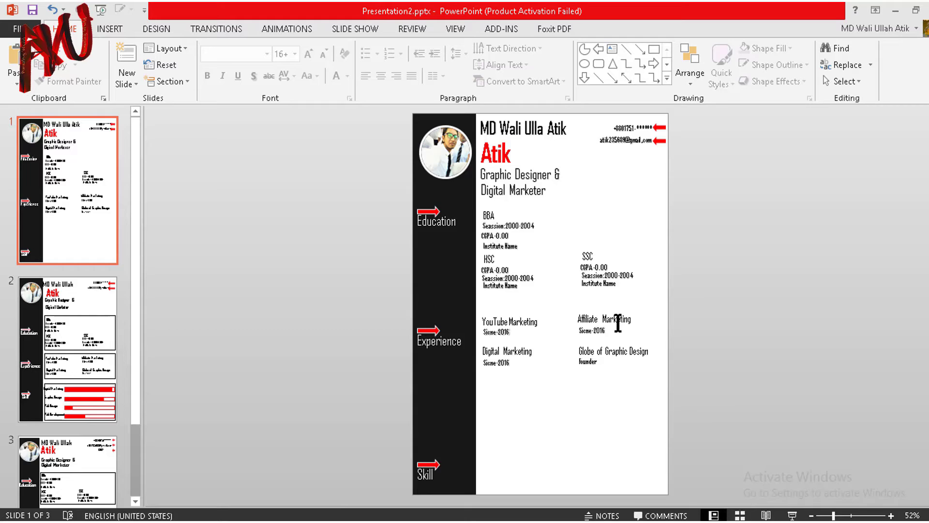
# Step: Duplicate the YouTube Marketing text box and place the copy beside the Skill heading
pyautogui.scroll(3, 618, 324)
pyautogui.scroll(-2, 573, 423)
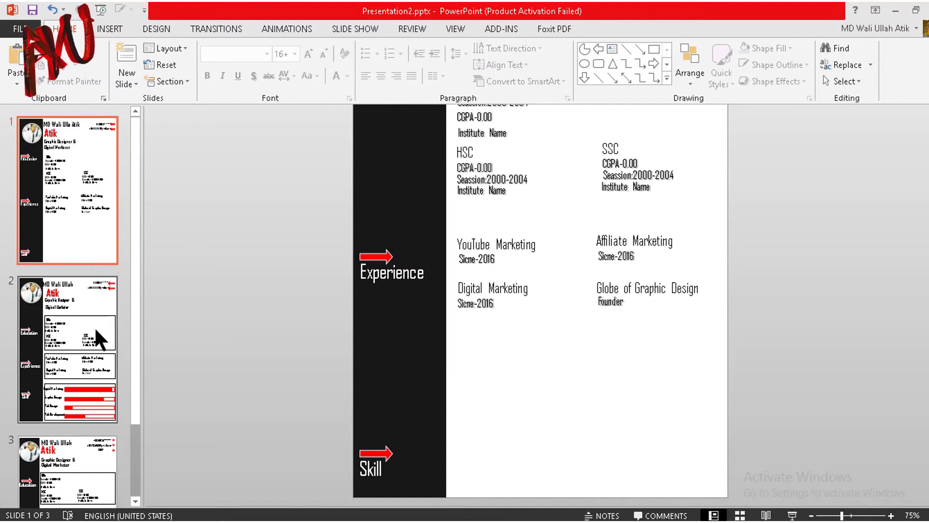
pyautogui.click(534, 244)
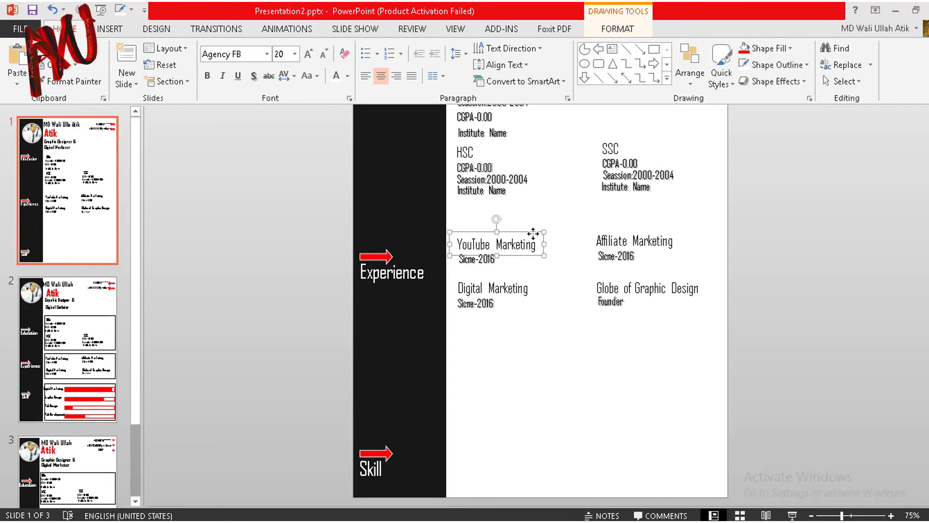
pyautogui.hotkey('ctrl', 'd')
pyautogui.moveTo(548, 252); pyautogui.dragTo(543, 444)
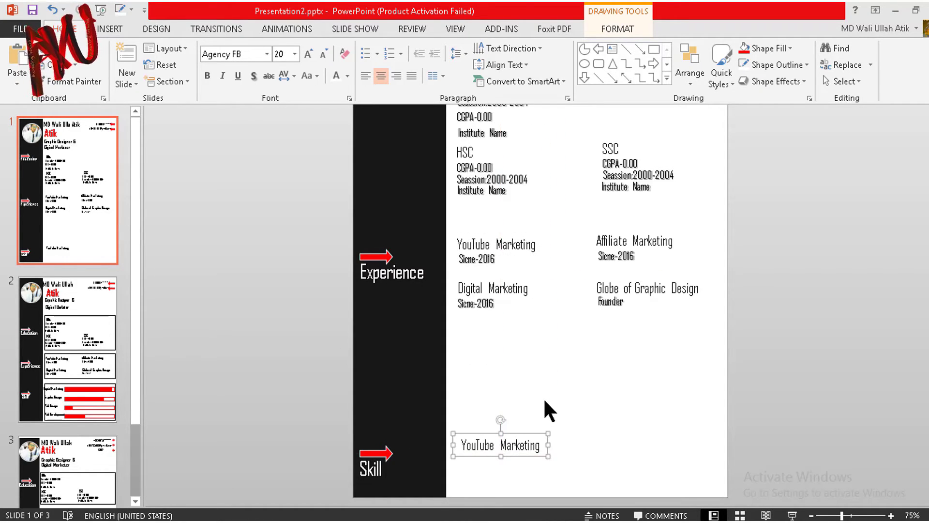